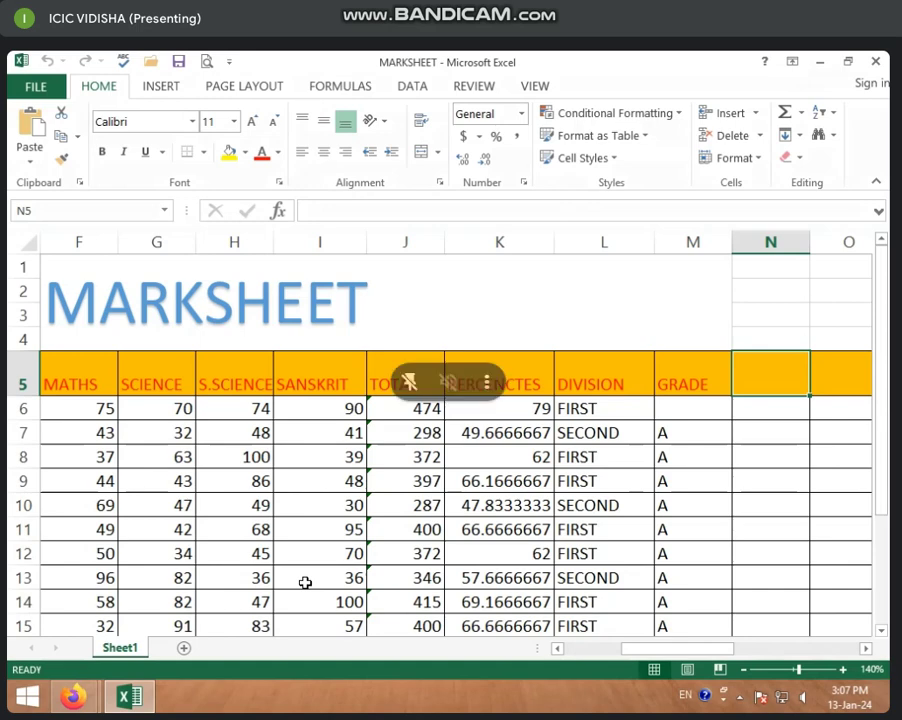
Fill the grade formula from cell M7 up into the empty cell M6.
scroll(300, 582, "down", 1)
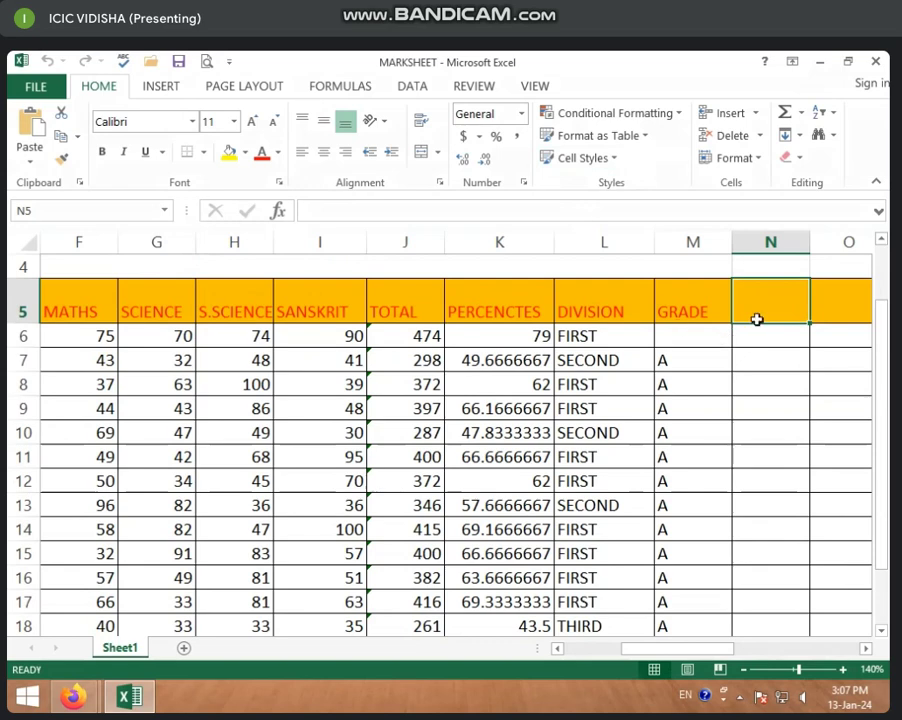
left_click(710, 335)
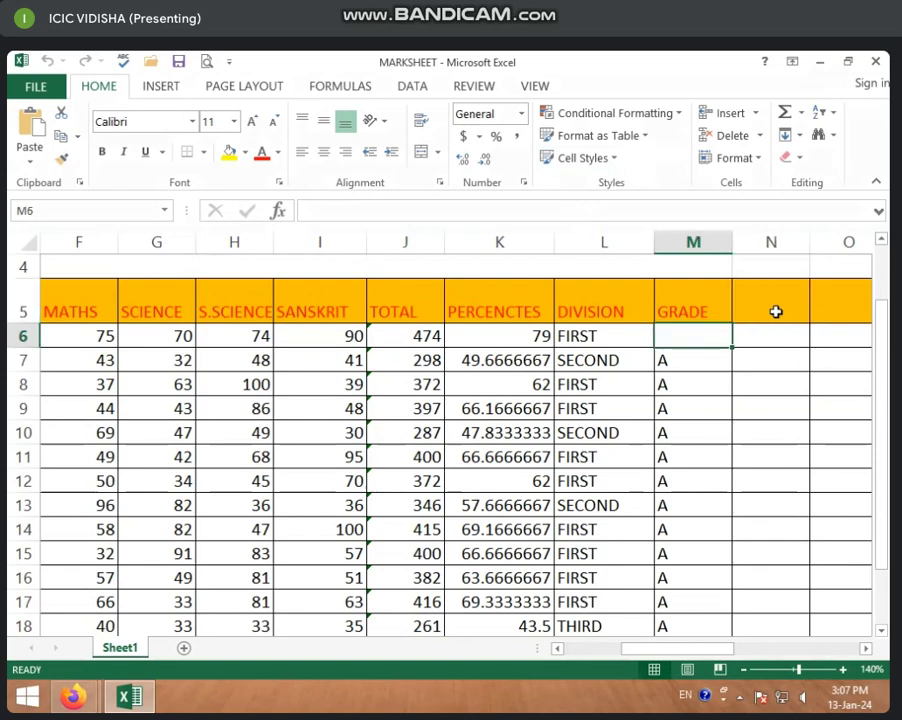
left_click(775, 311)
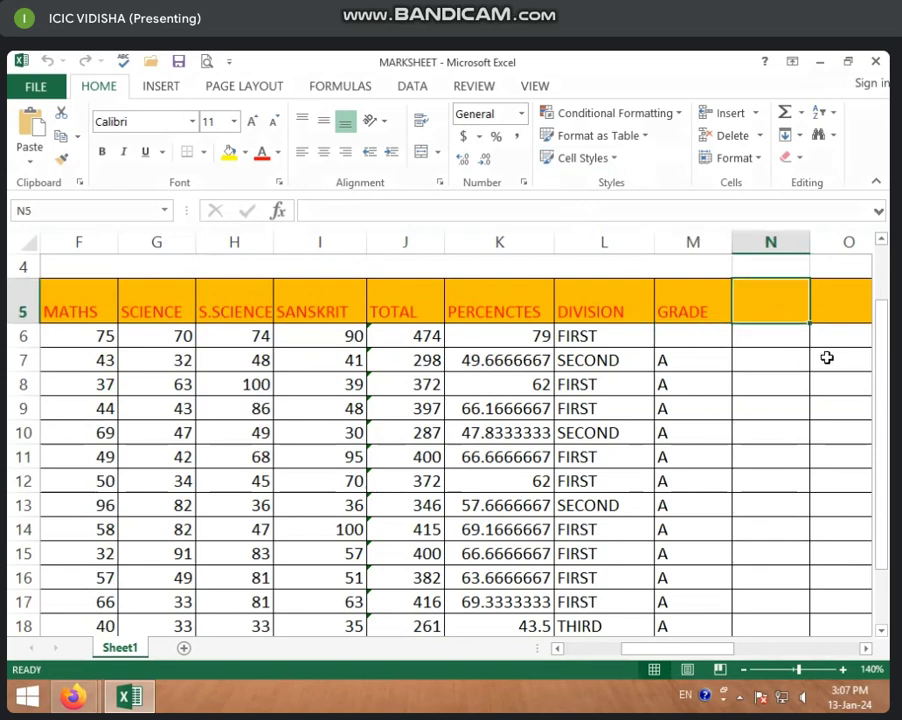
left_click(692, 362)
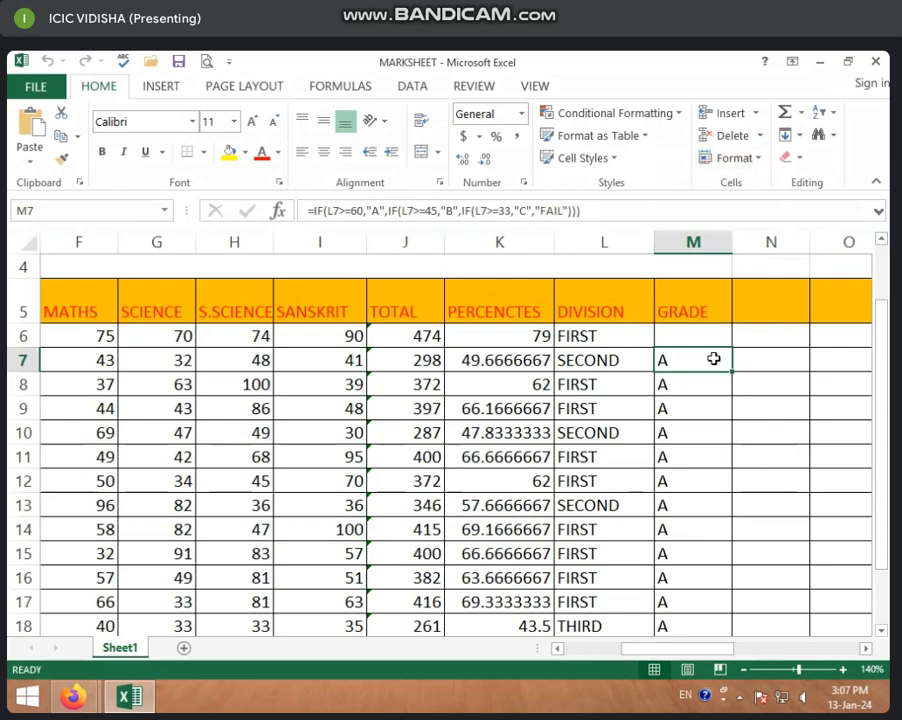
left_click_drag(711, 356, 705, 338)
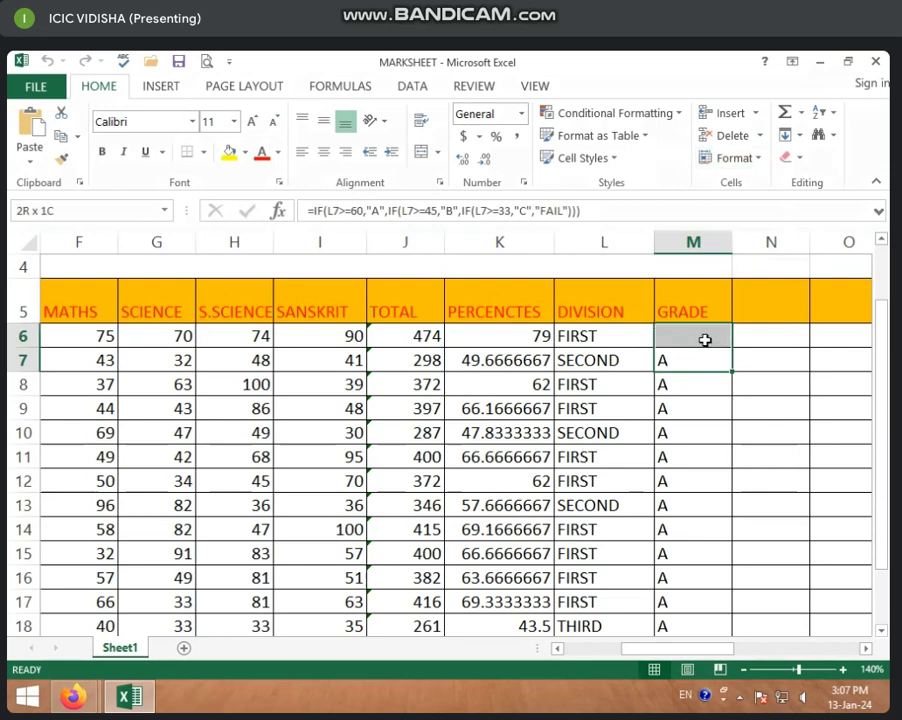
left_click(802, 137)
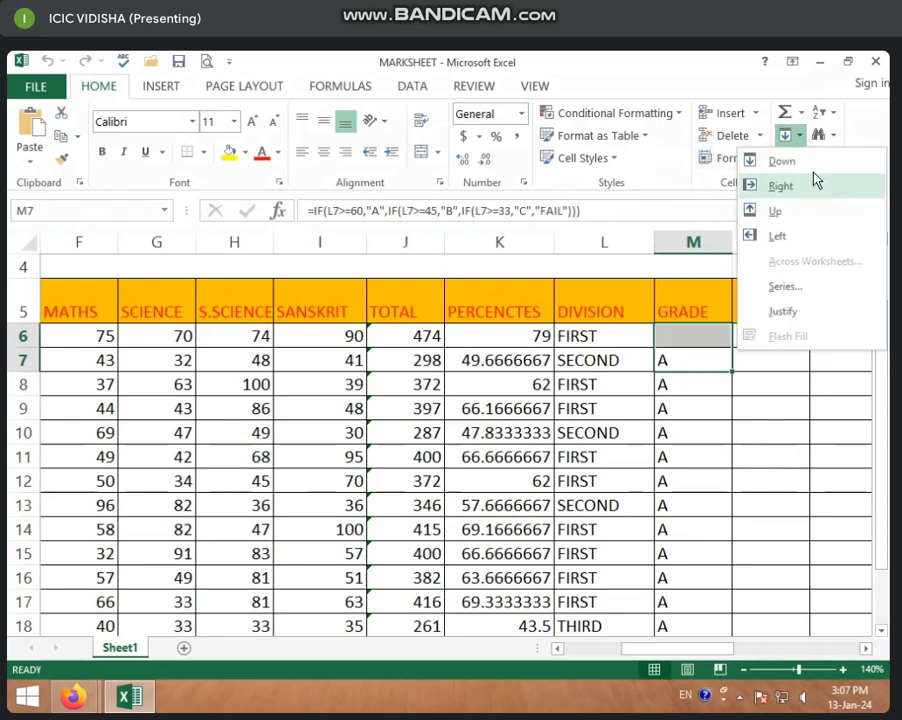
left_click(813, 209)
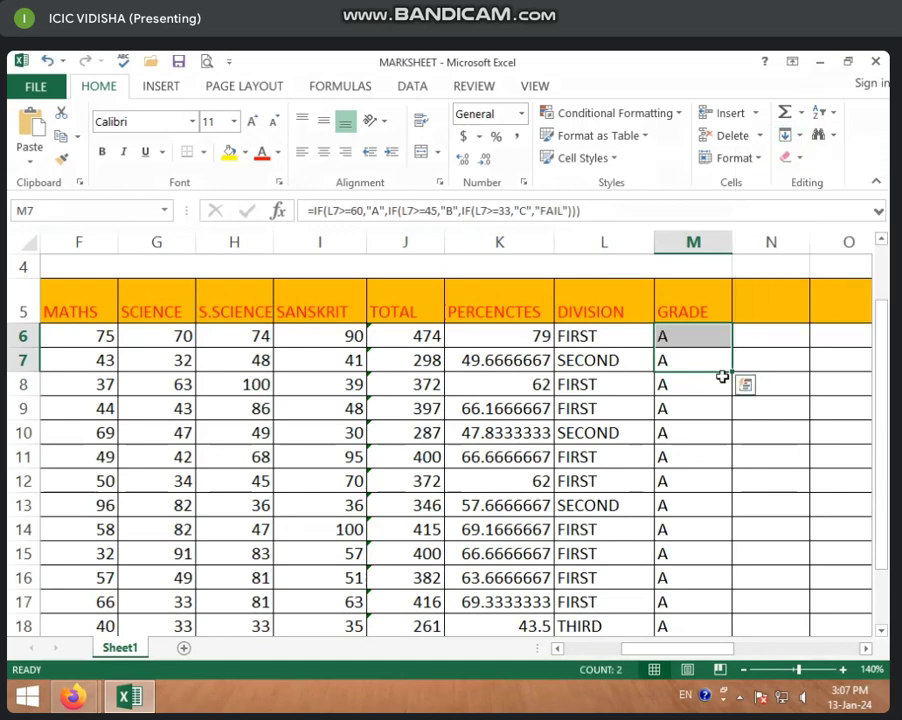
Enter the column heading SUPLLY in cell N5, beside the GRADE heading.
left_click(765, 338)
left_click(789, 315)
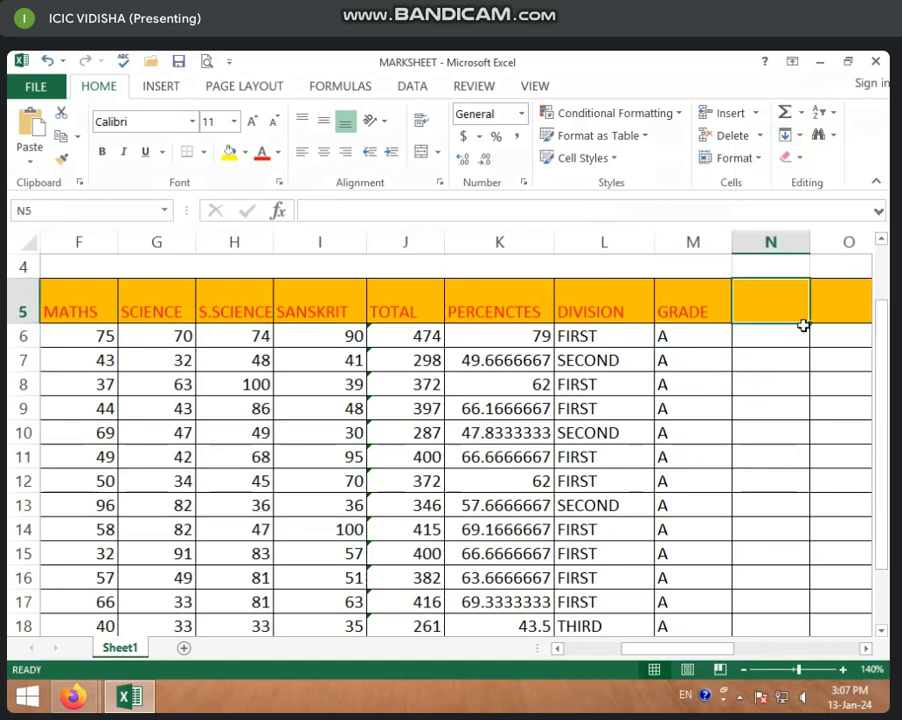
type("SU")
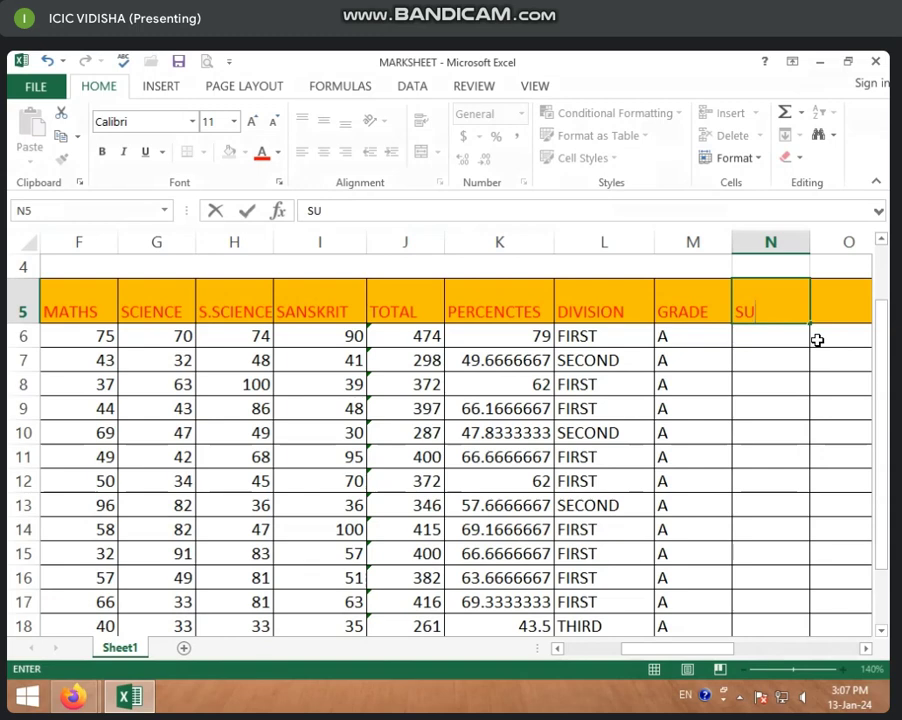
type("LLY")
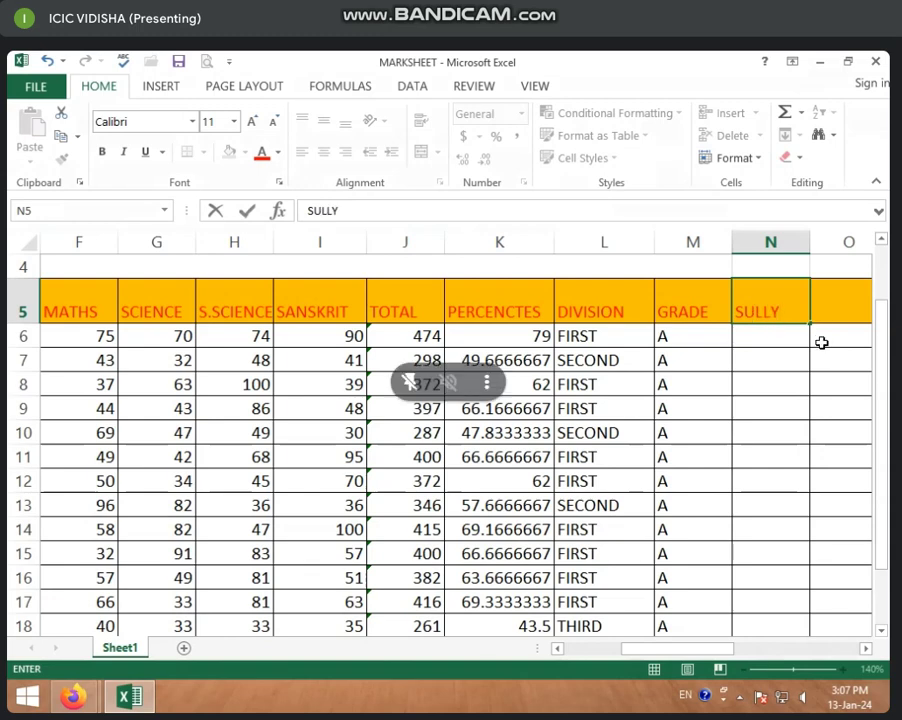
left_click(757, 314)
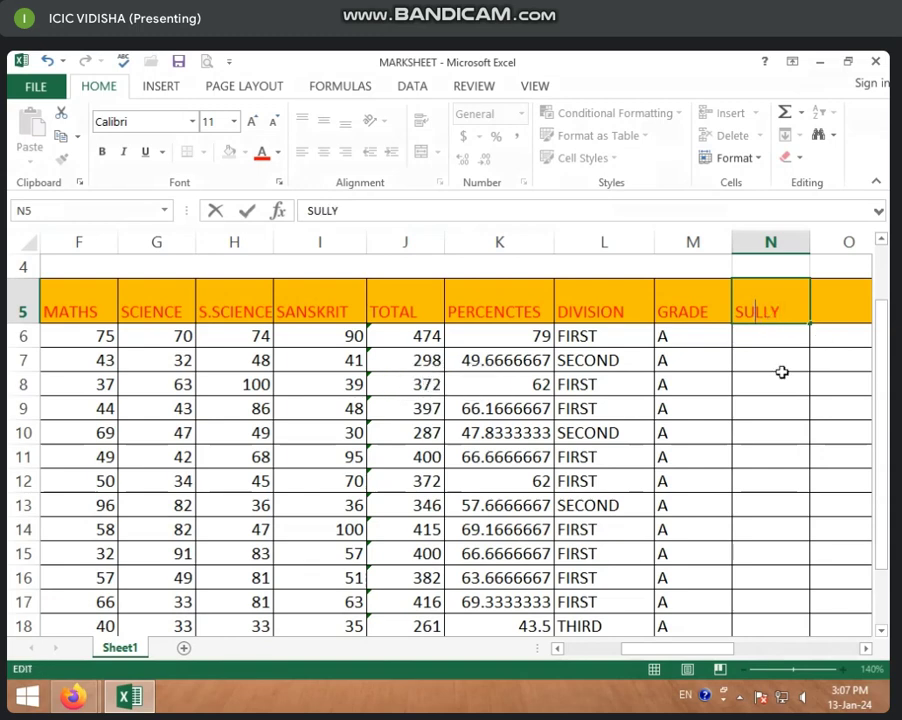
type("P")
key("Return")
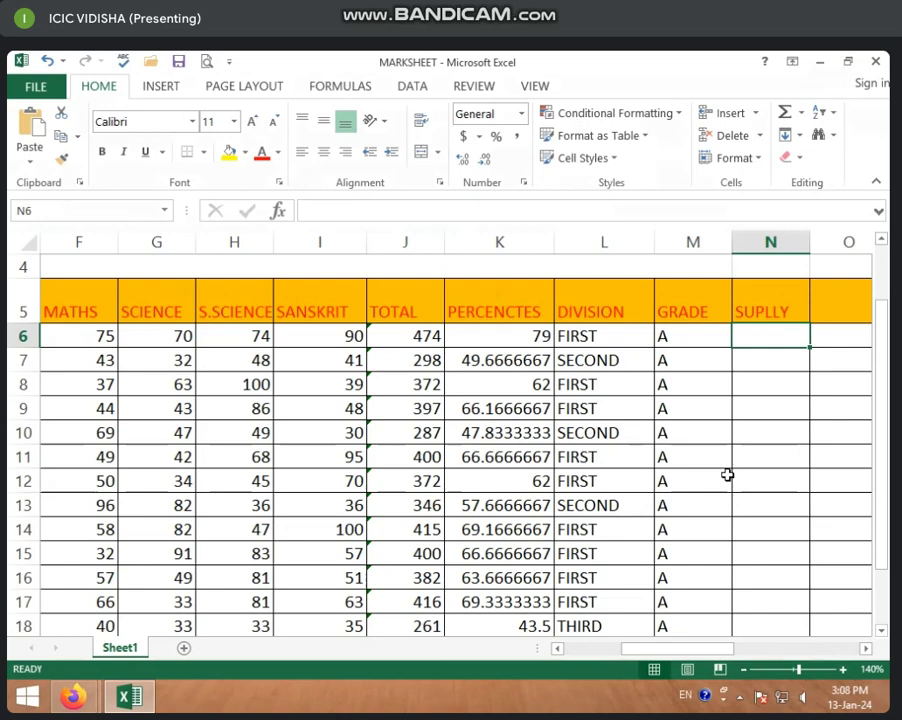
type("=")
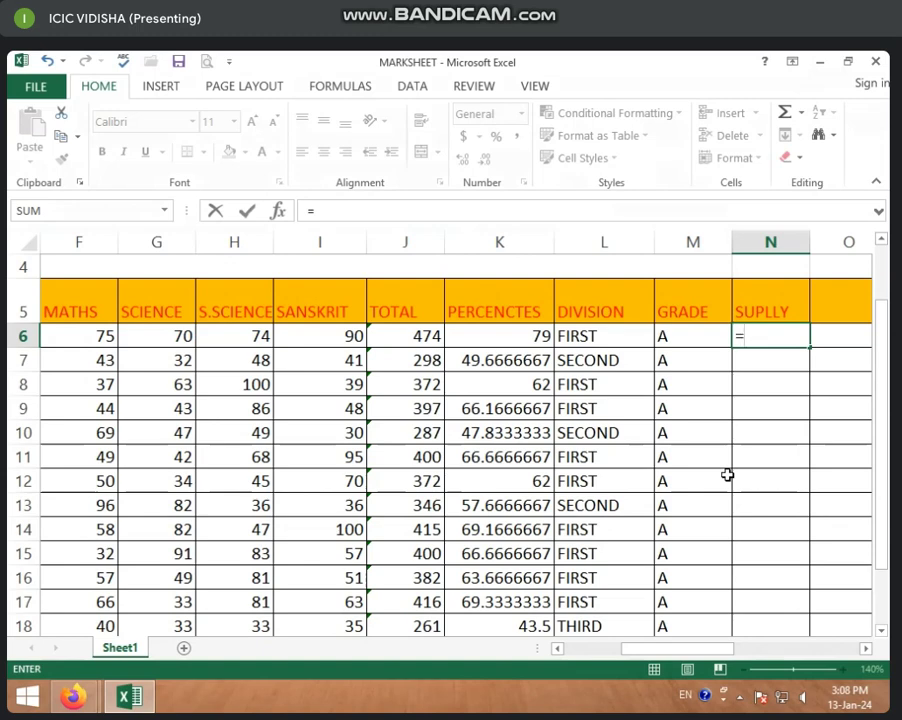
type("CO")
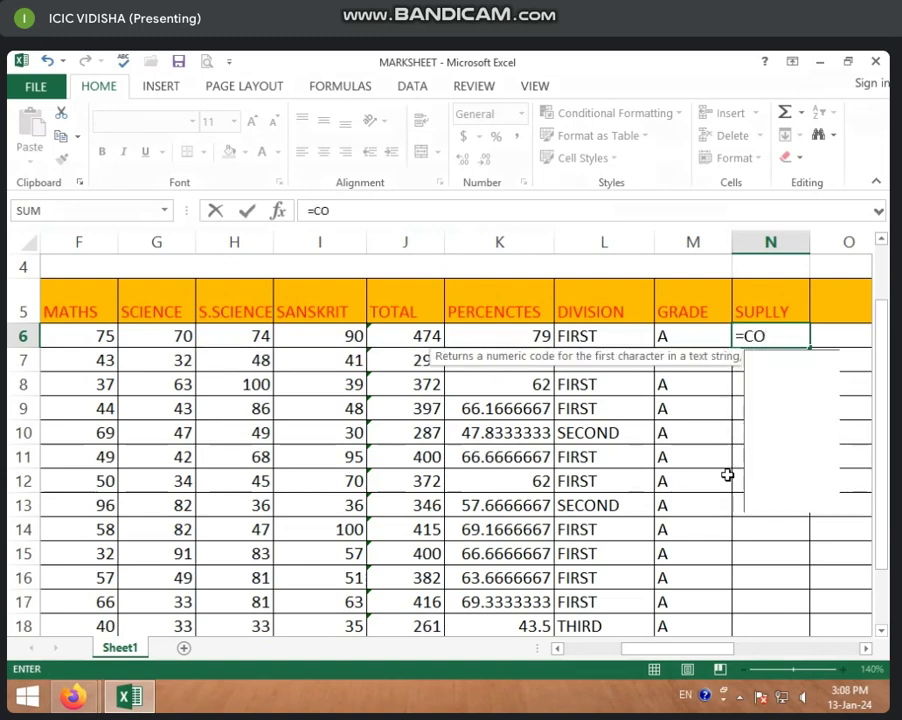
type("UN")
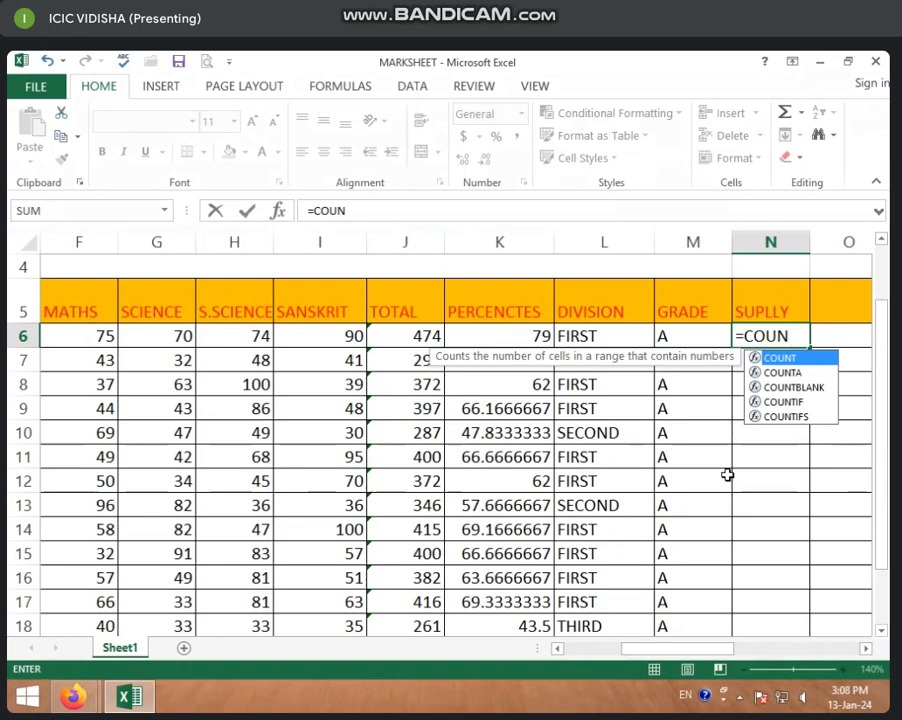
key("BackSpace")
key("BackSpace")
key("BackSpace")
key("BackSpace")
key("BackSpace")
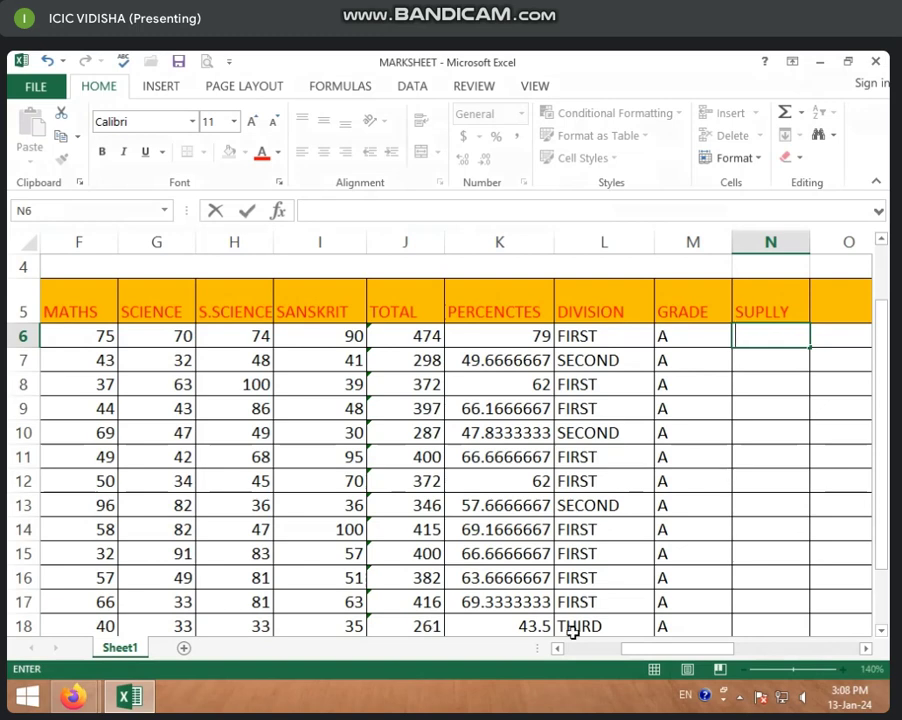
Highlight the first student's marks from HINDI to SANSKRIT, cells D6:I6, to examine the subjects that count.
left_click_drag(628, 650, 606, 652)
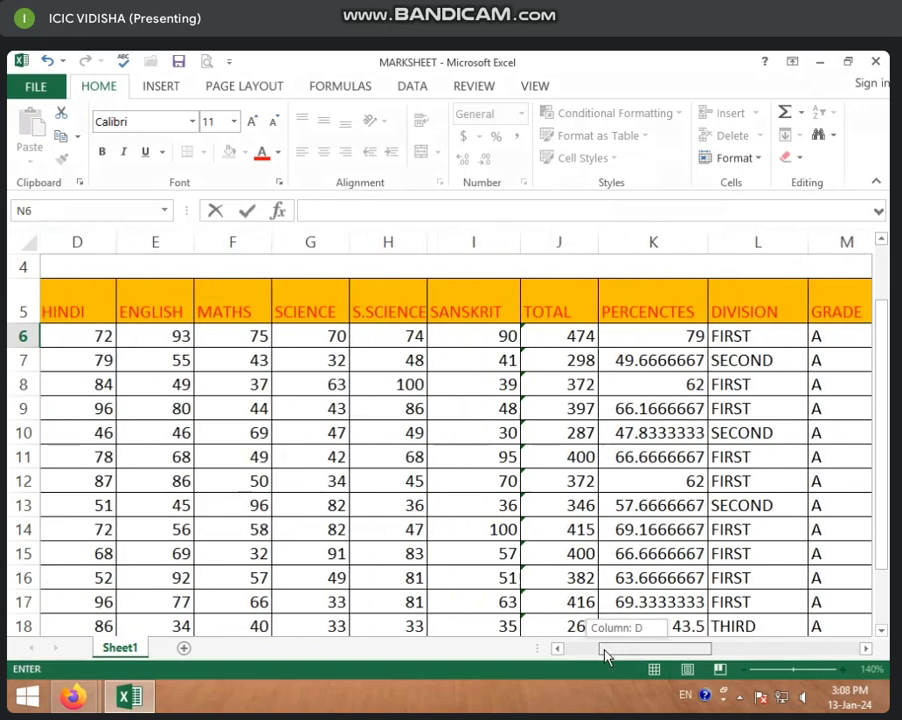
left_click_drag(147, 342, 501, 338)
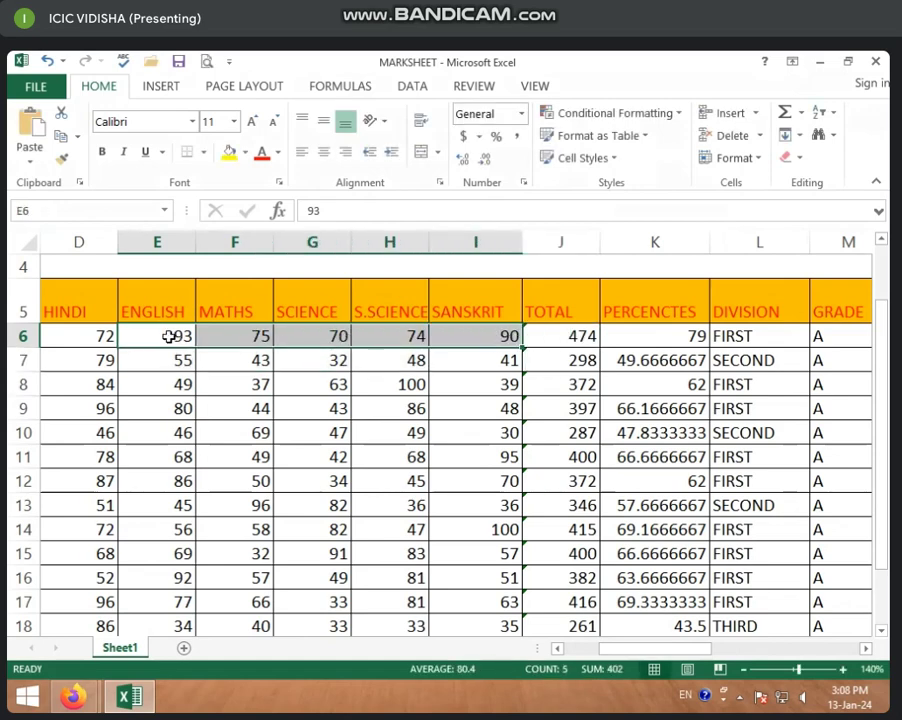
left_click_drag(80, 336, 483, 338)
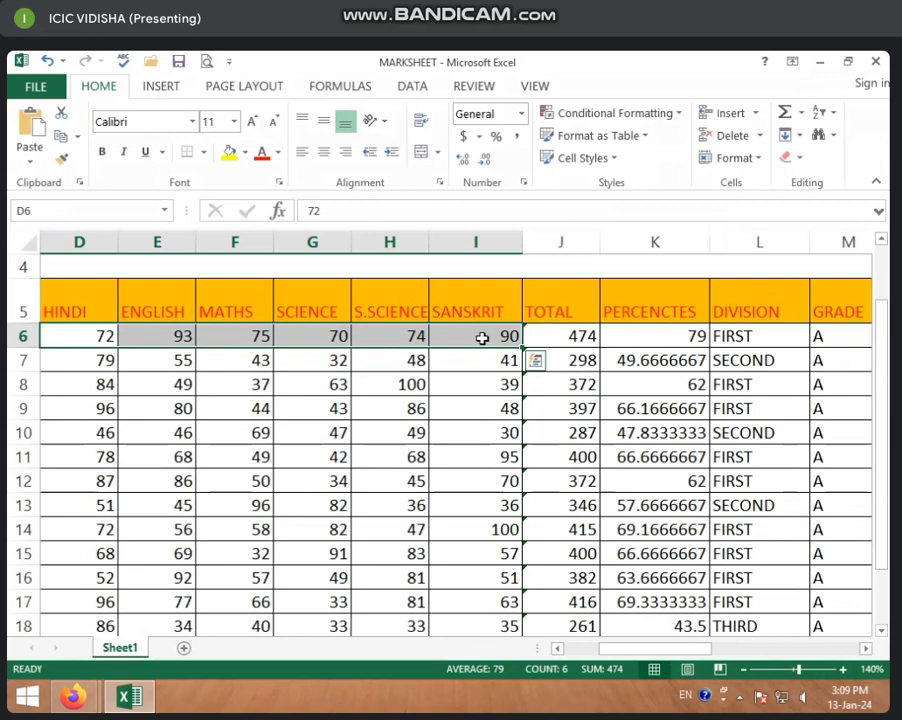
Start a COUNTIF formula in cell N6 under the SUPLLY heading.
left_click(830, 337)
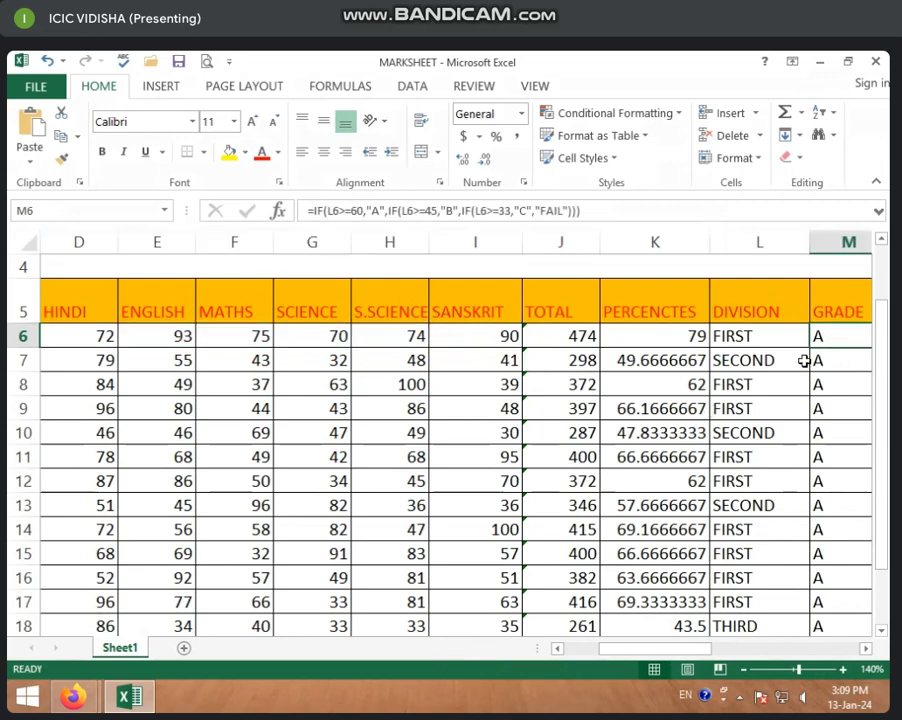
key("Right")
key("Right")
key("Right")
left_click(617, 337)
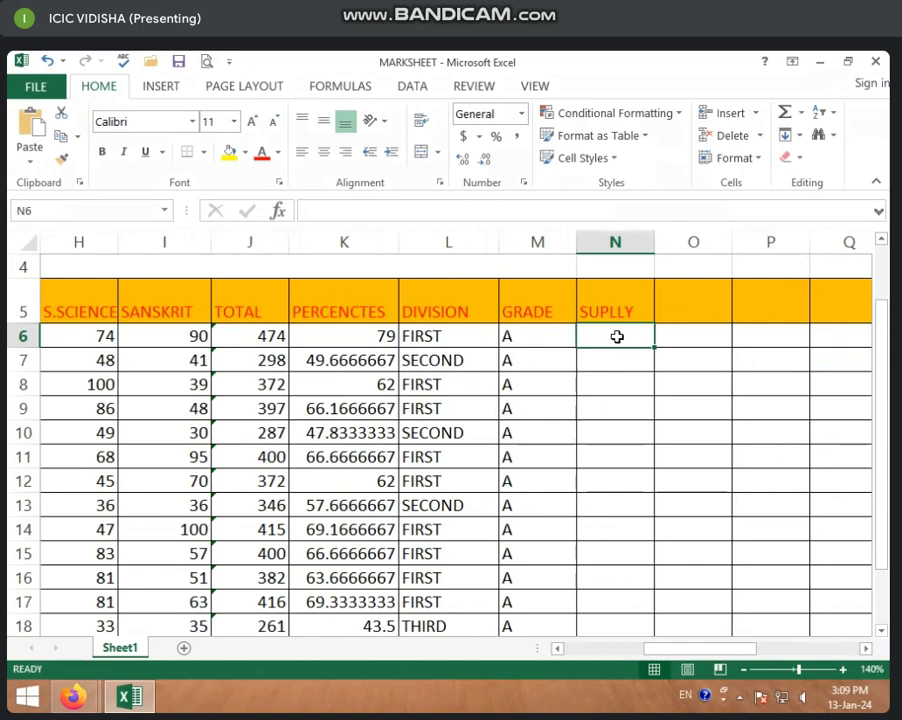
type("=C")
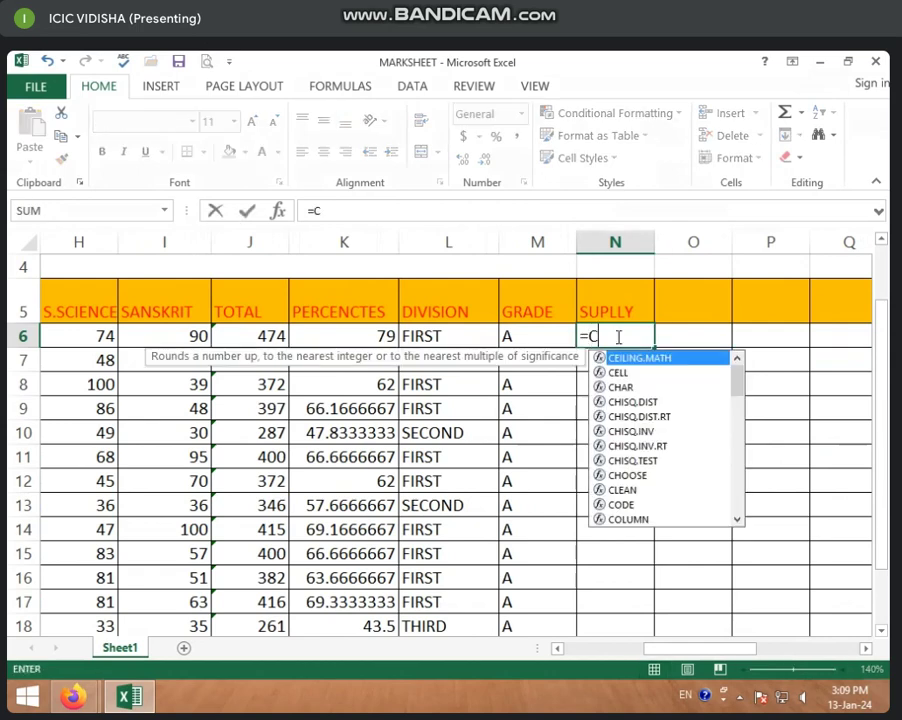
type("OUN")
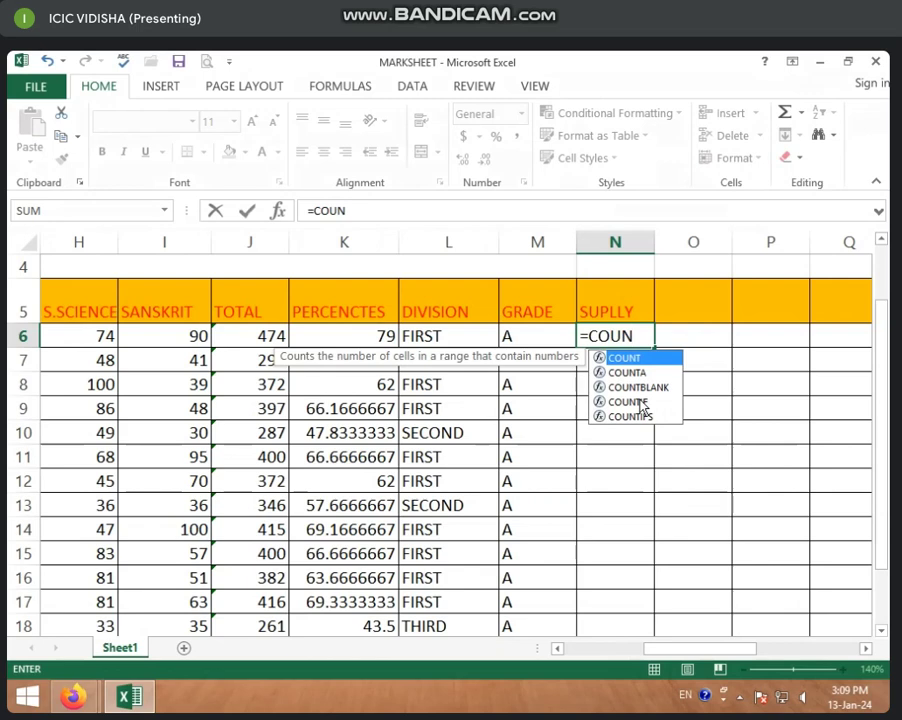
double_click(630, 402)
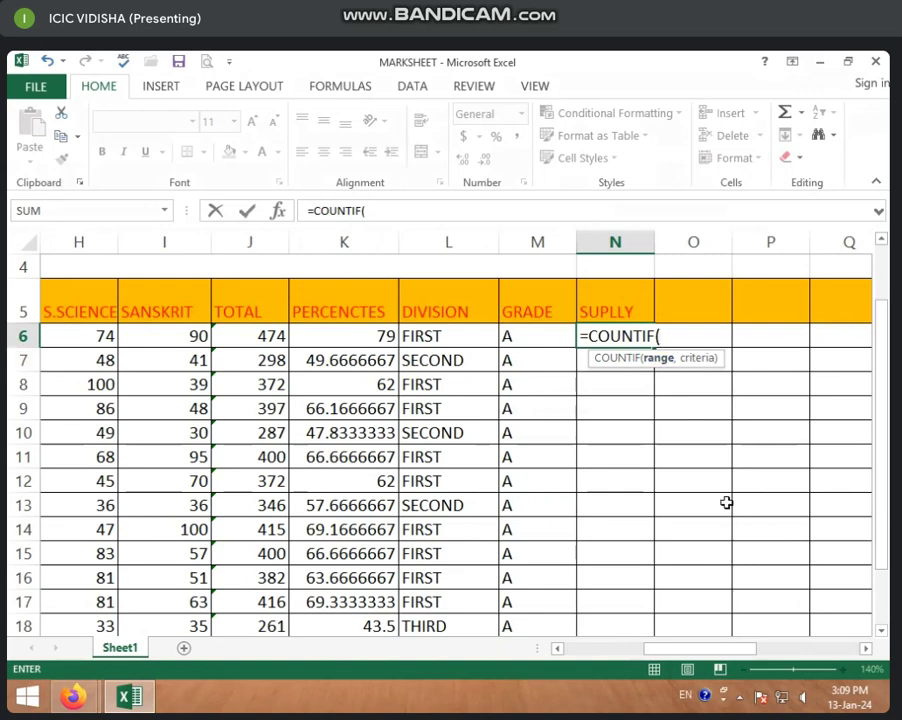
left_click_drag(674, 652, 624, 658)
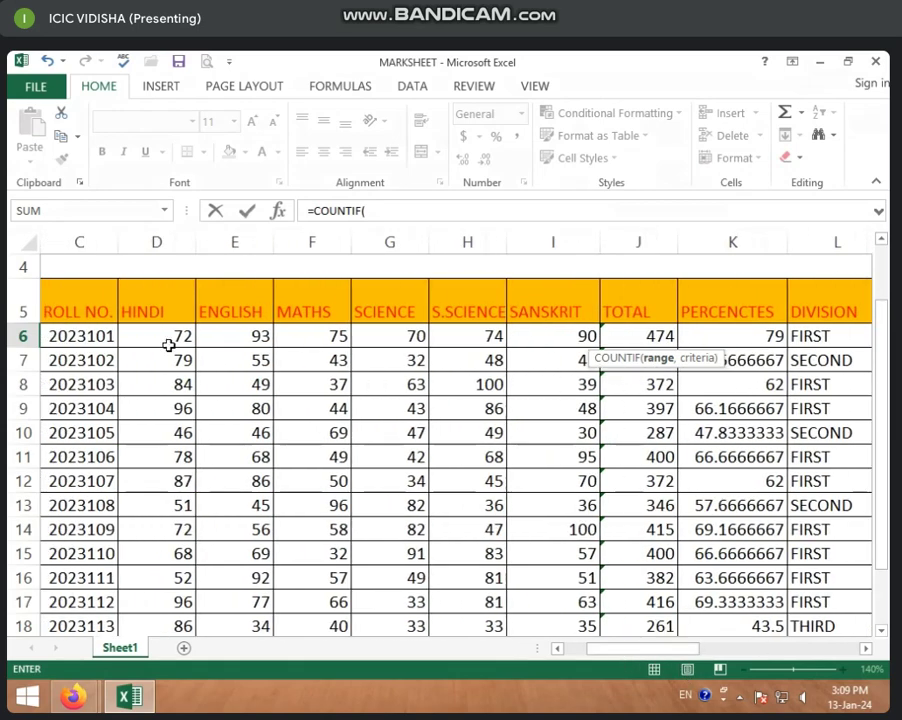
left_click_drag(160, 339, 537, 331)
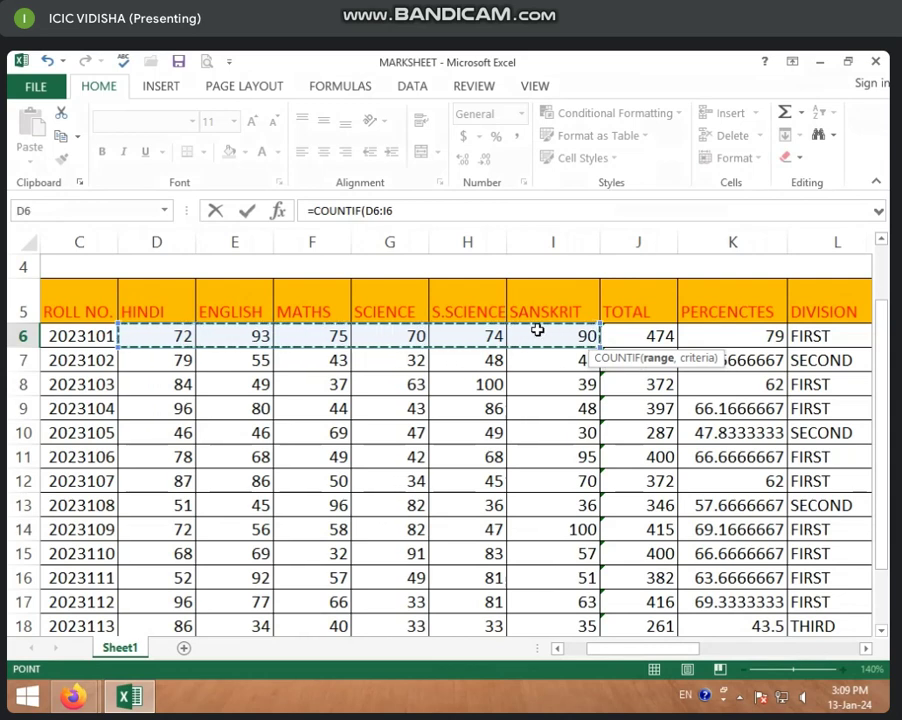
left_click(185, 342)
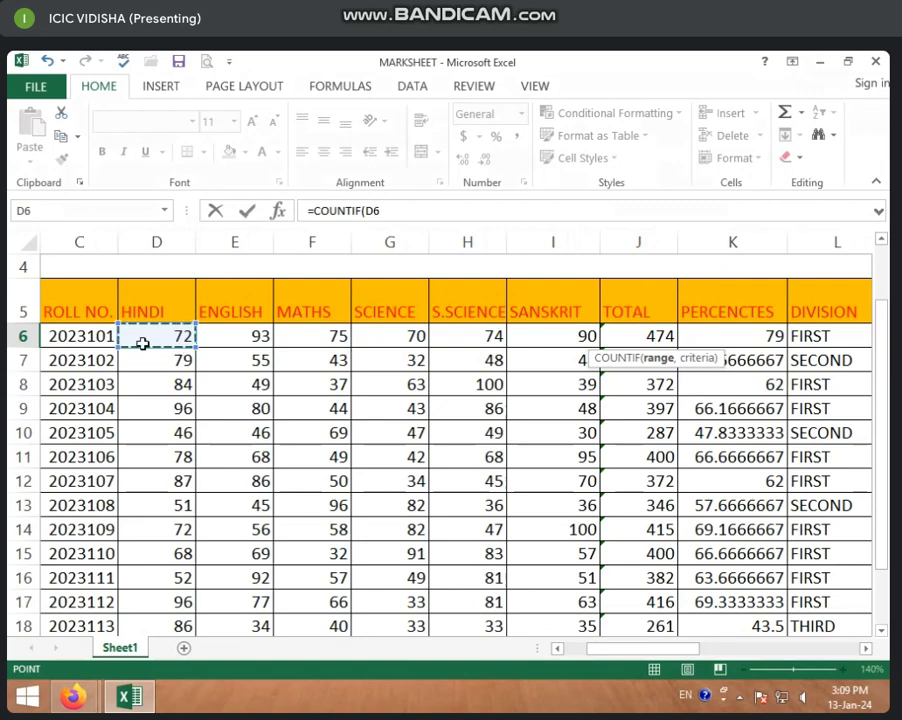
left_click(533, 338, "shift")
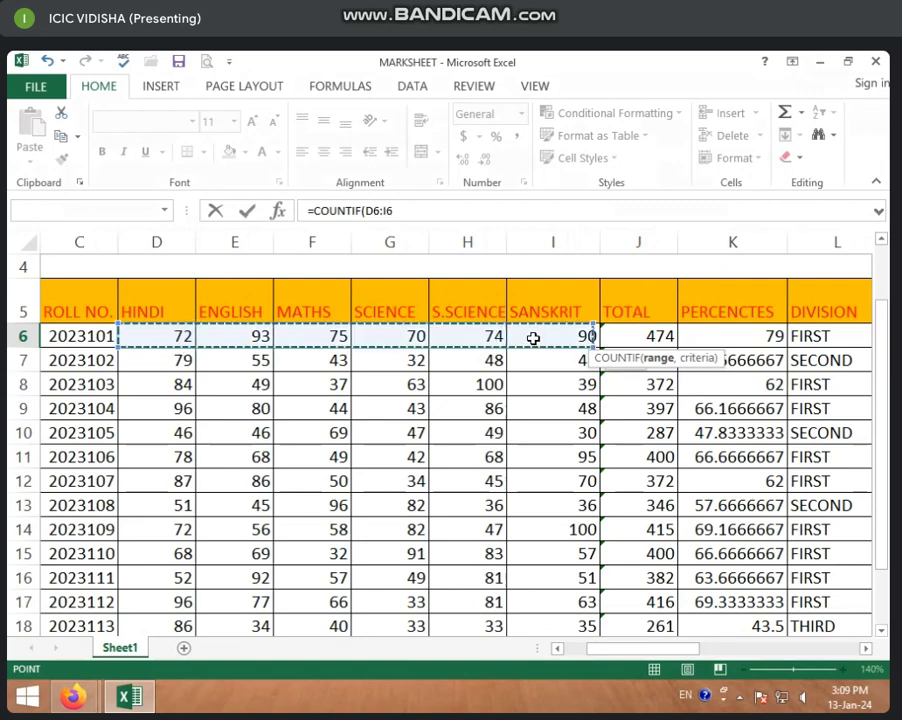
left_click(422, 211)
key("BackSpace")
key("BackSpace")
key("BackSpace")
key("BackSpace")
key("BackSpace")
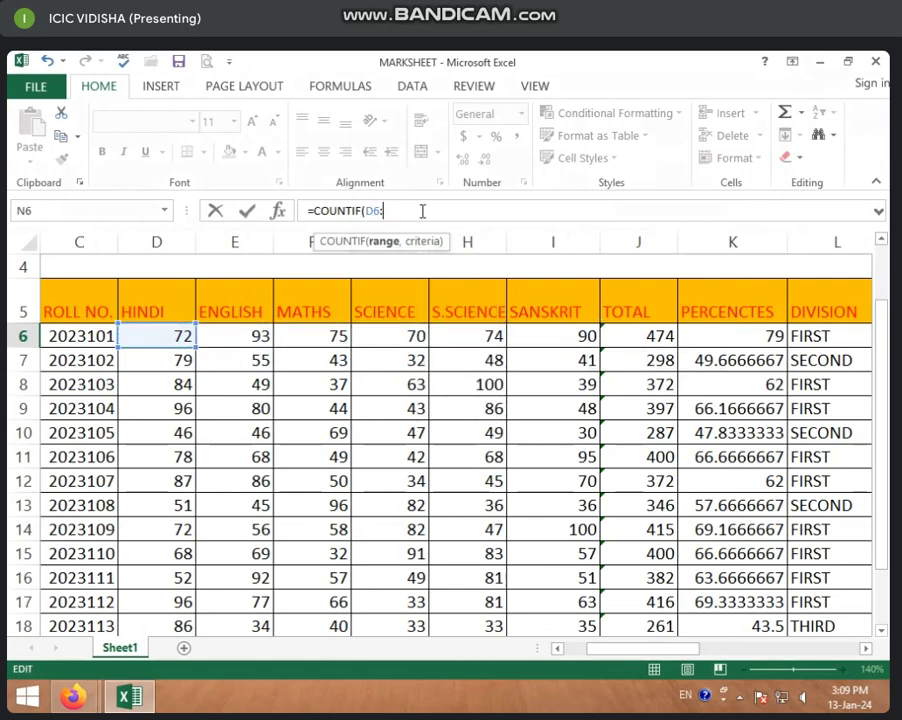
Complete the formula in N6 as =COUNTIF(D6:I6,"<33") to count the first student's marks below 33.
left_click(175, 340)
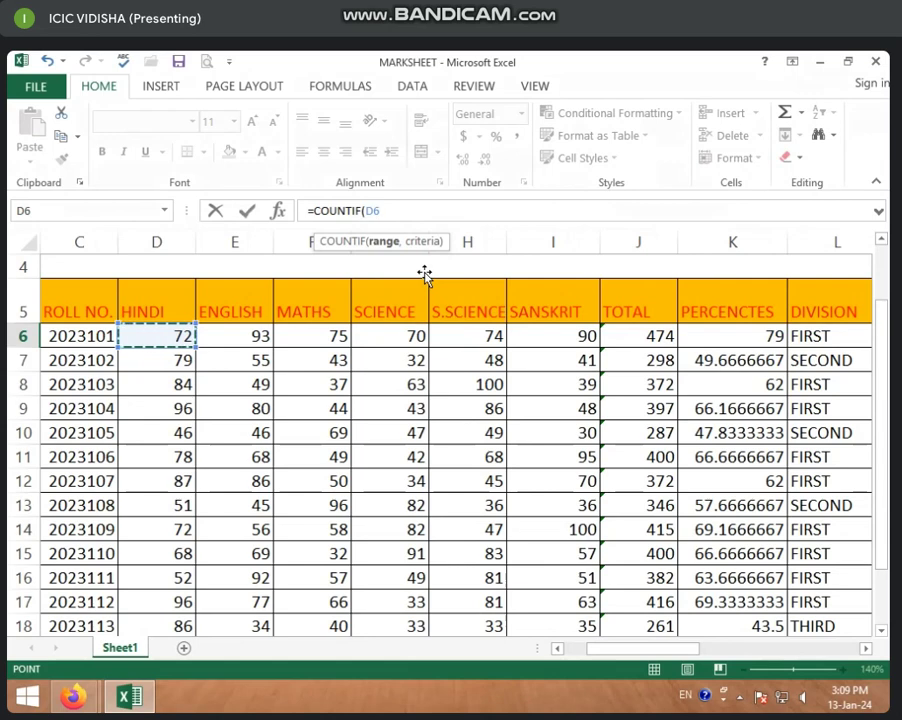
key("F8")
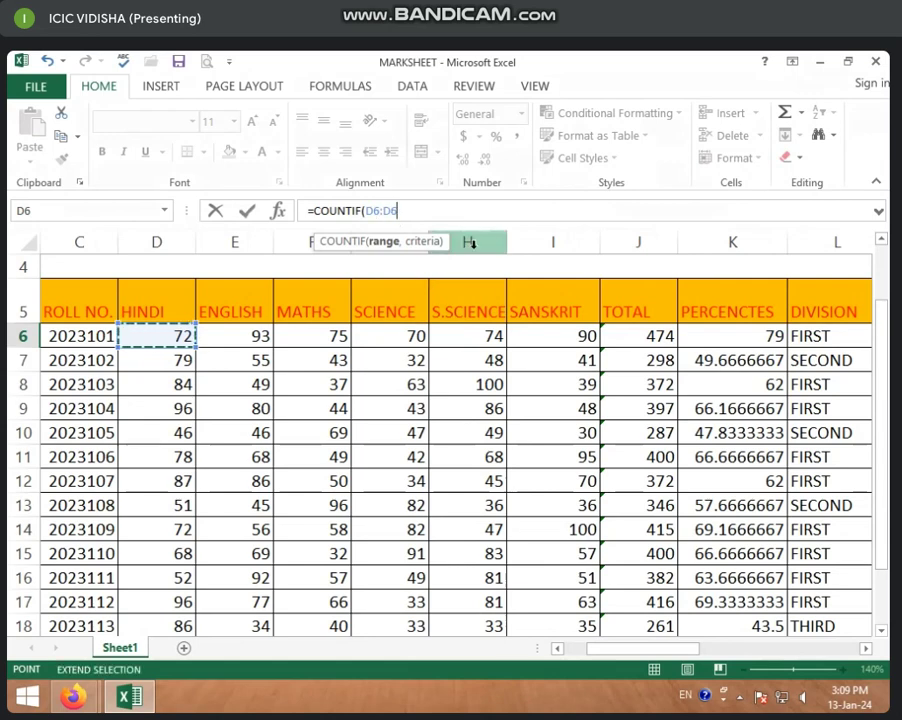
left_click(570, 335)
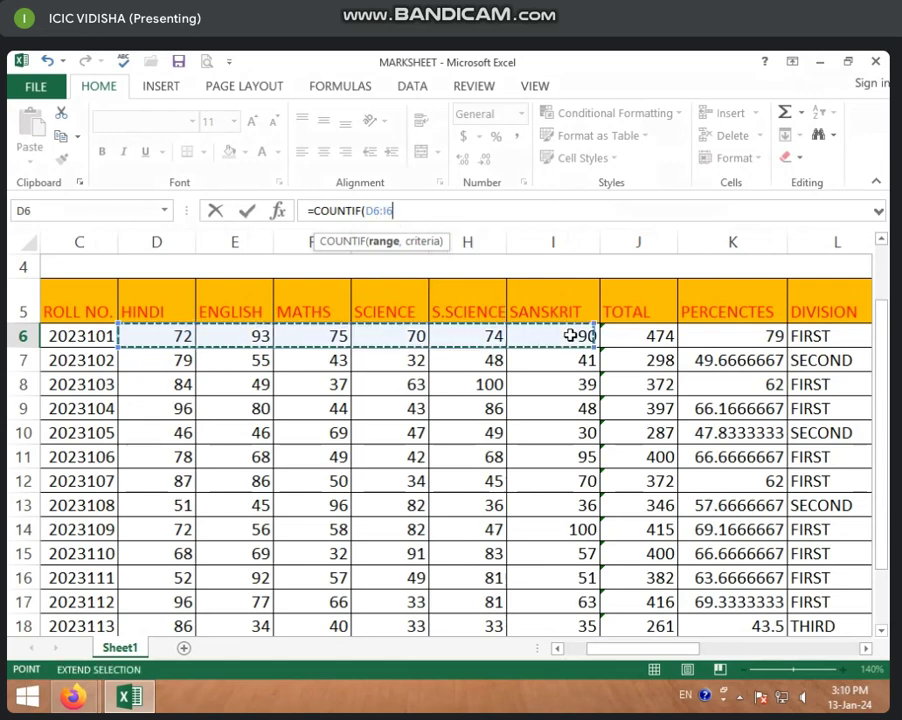
left_click(414, 210)
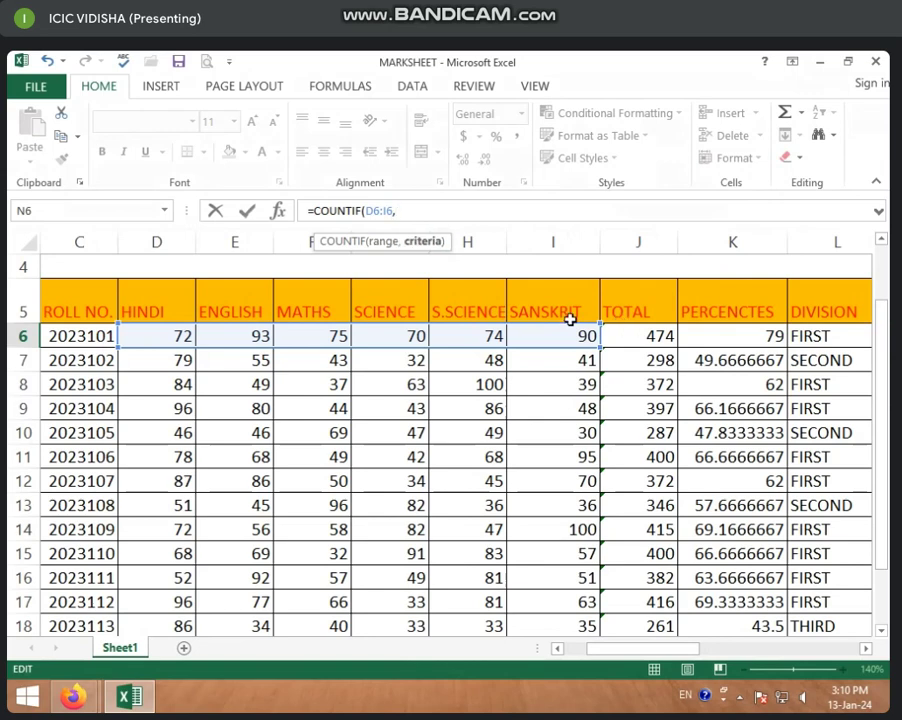
type(",")
type("<33\"")
left_click(444, 215)
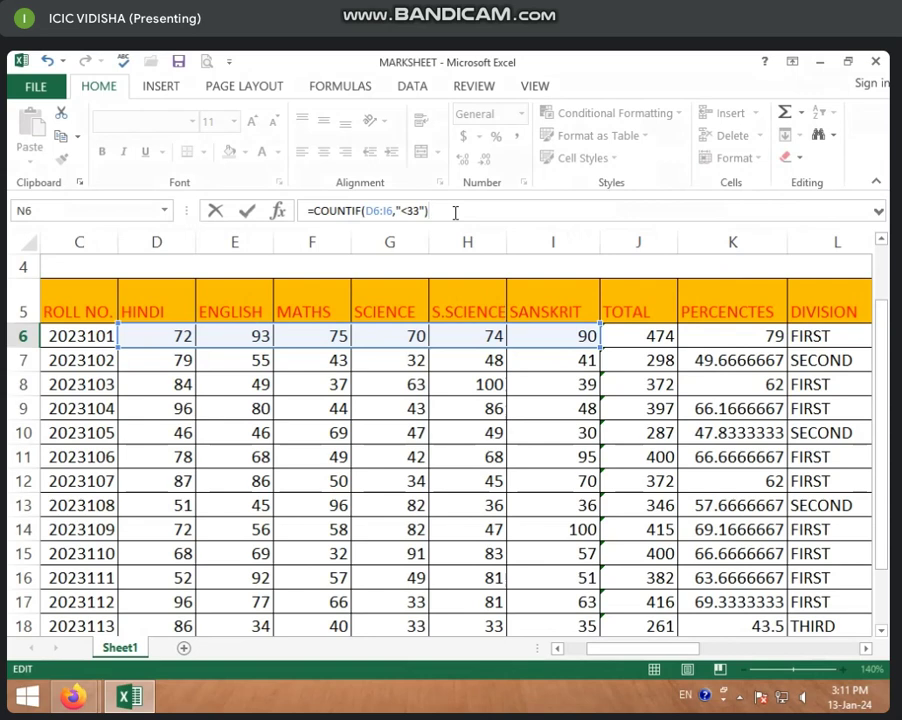
key("Return")
left_click(762, 336)
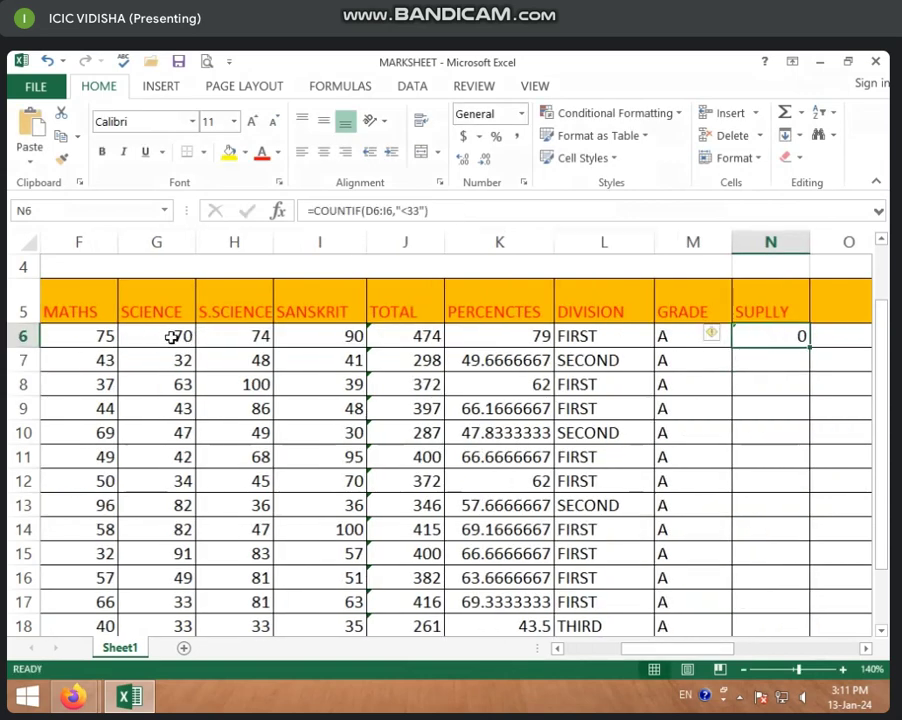
Fill the COUNTIF formula from N6 down the SUPLLY column to the last student in row 20.
left_click(813, 347)
left_click(785, 341)
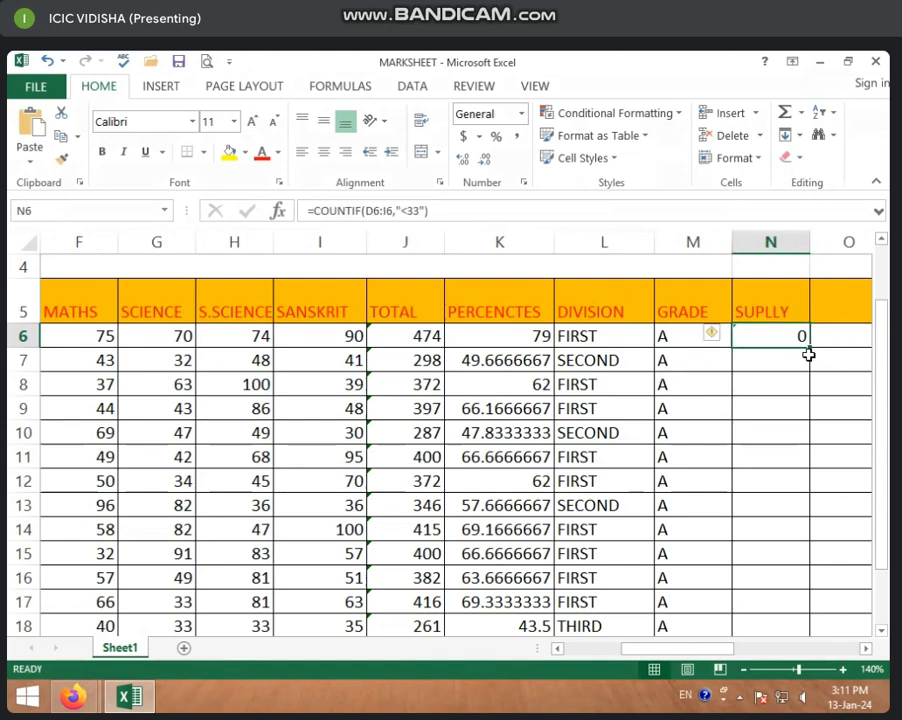
double_click(810, 348)
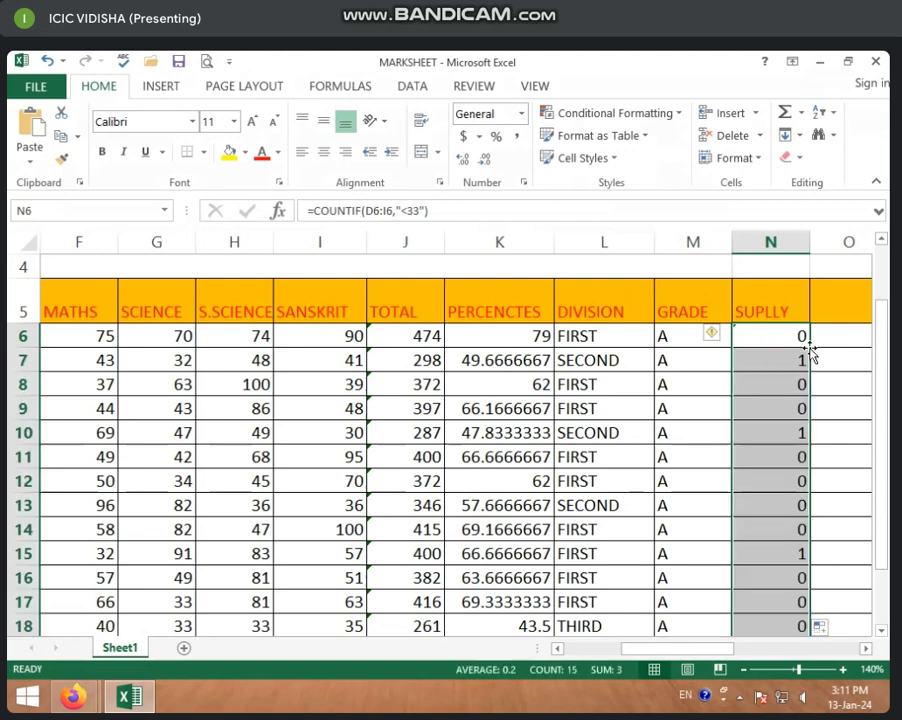
scroll(785, 350, "down", 1)
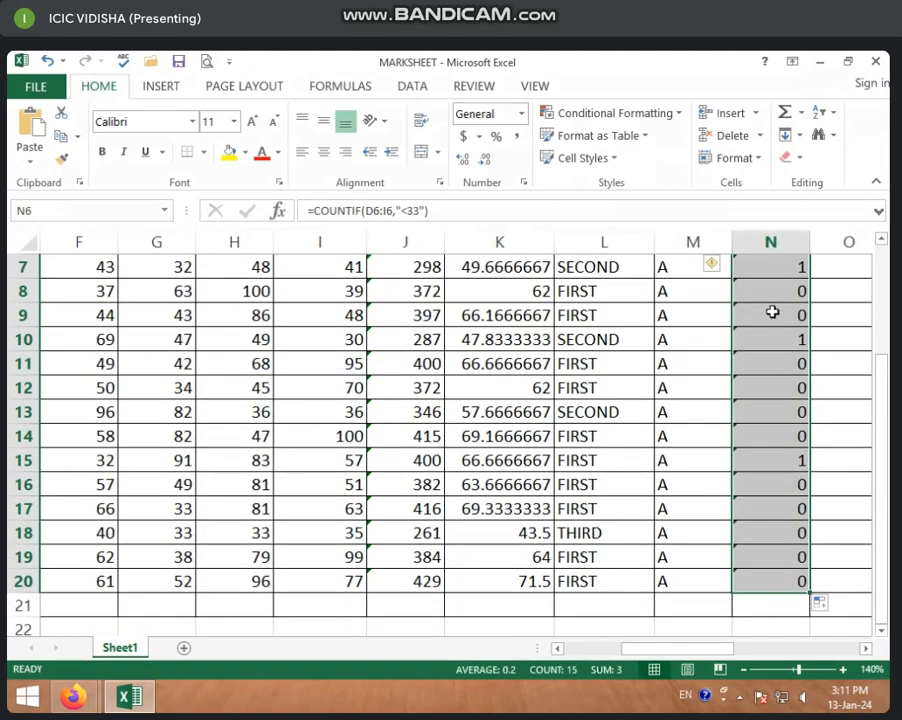
Examine the second student's SUPLLY formula in N7 and compare its result with the SCIENCE mark in G7.
left_click(782, 268)
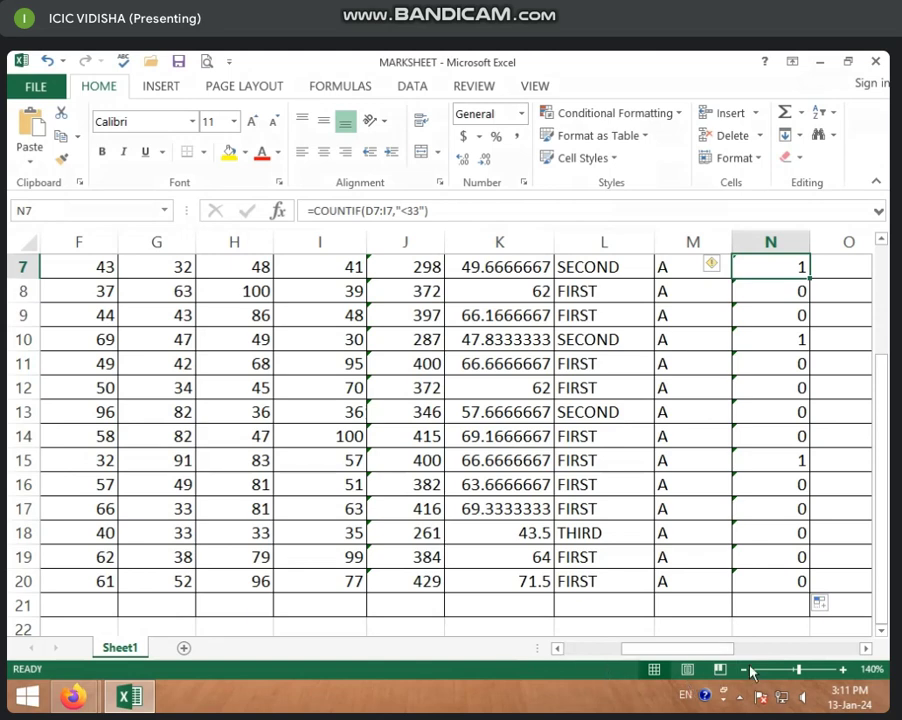
left_click(716, 584)
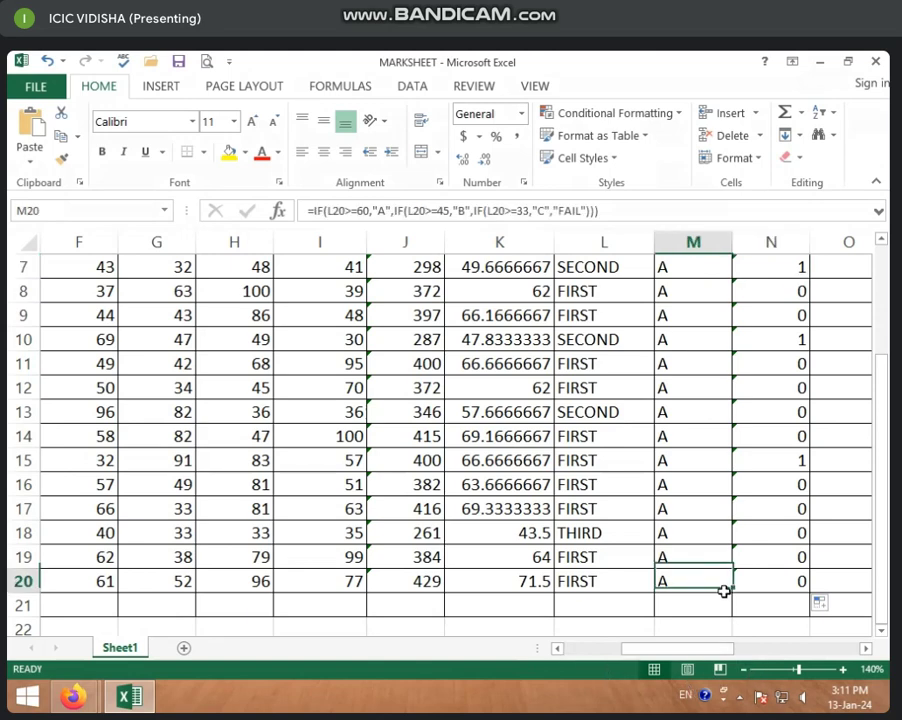
left_click(746, 669)
left_click(746, 669)
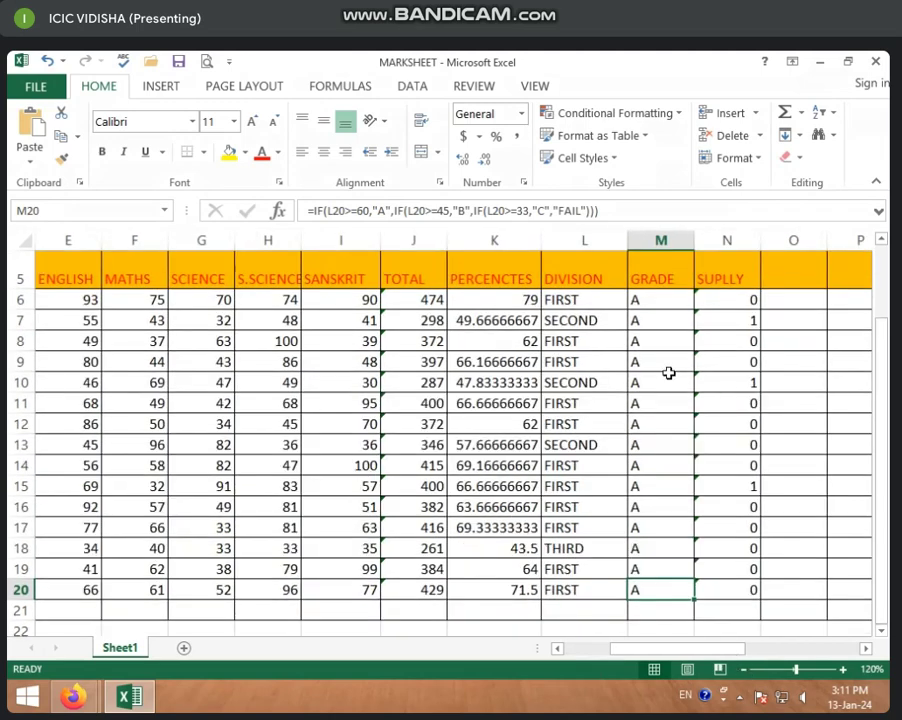
left_click(726, 319)
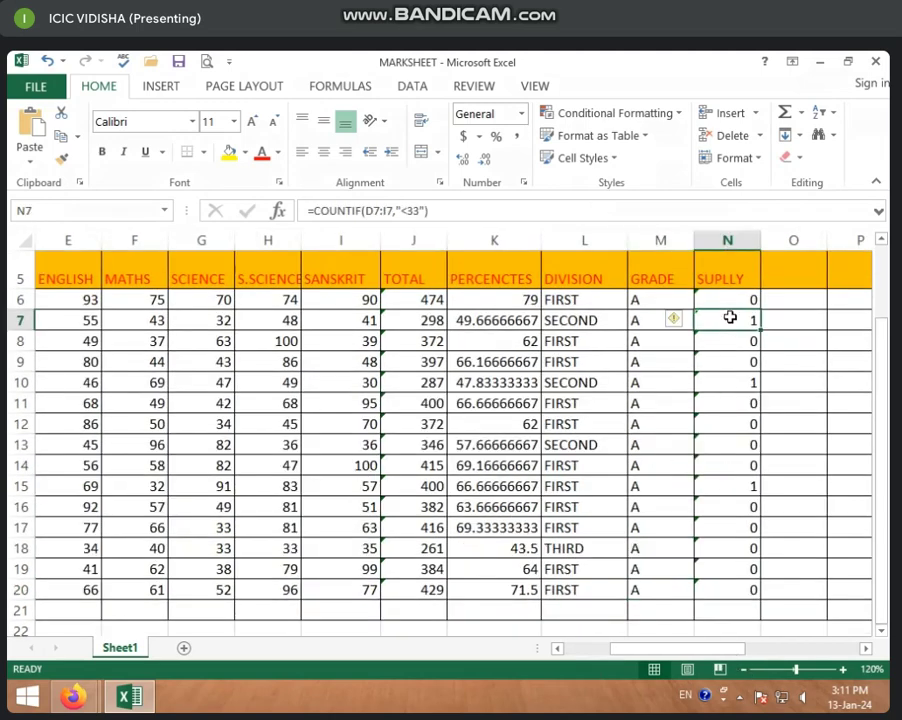
left_click(205, 327)
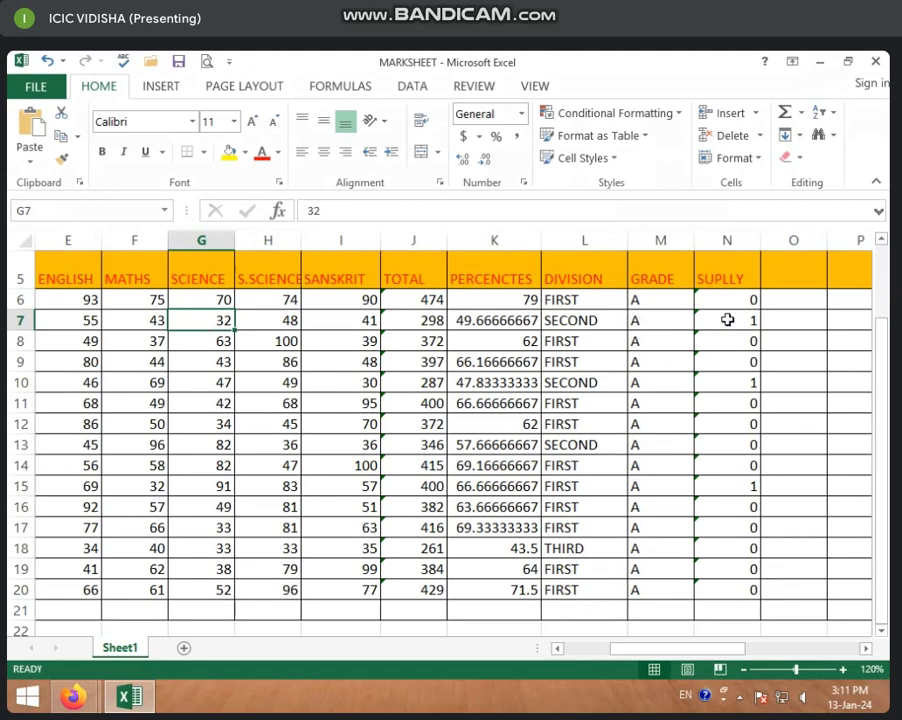
Set the second student's ENGLISH mark in E7 to 30 and MATHS mark in F7 to 29.
left_click(70, 322)
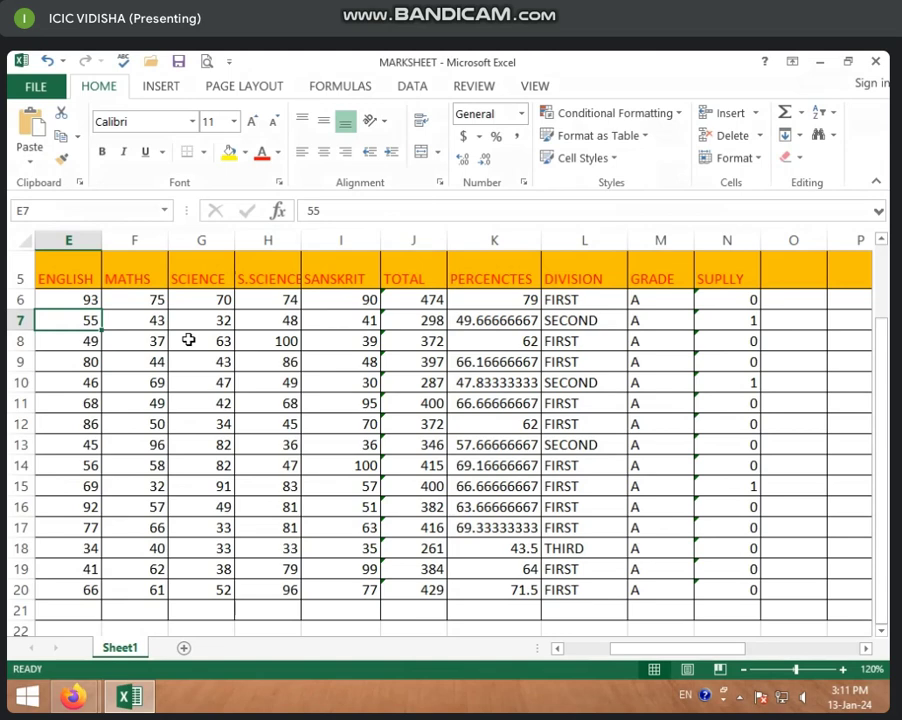
type("30")
key("Return")
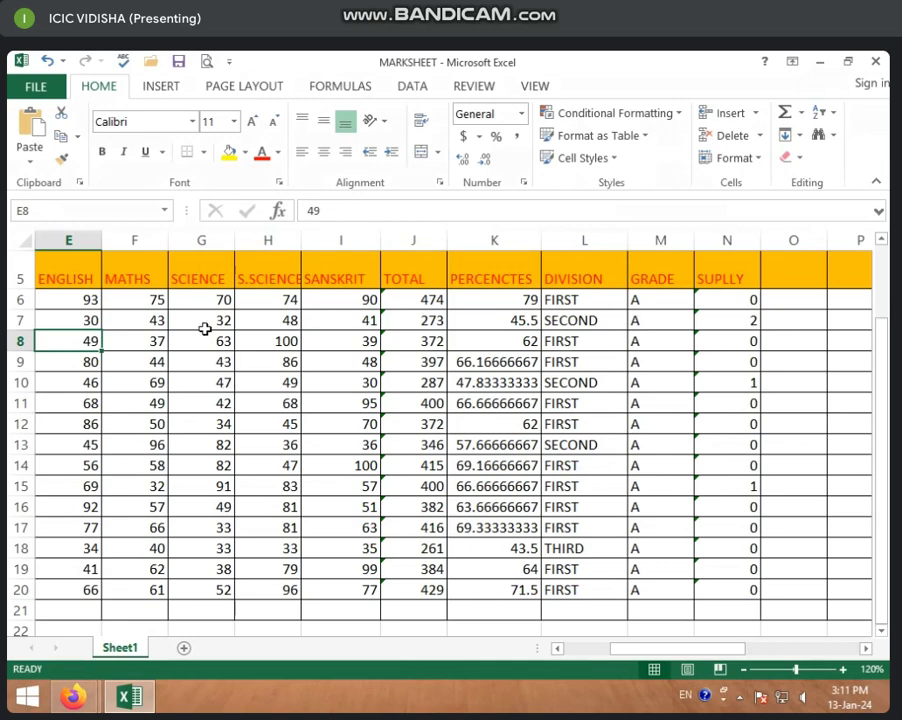
left_click(152, 322)
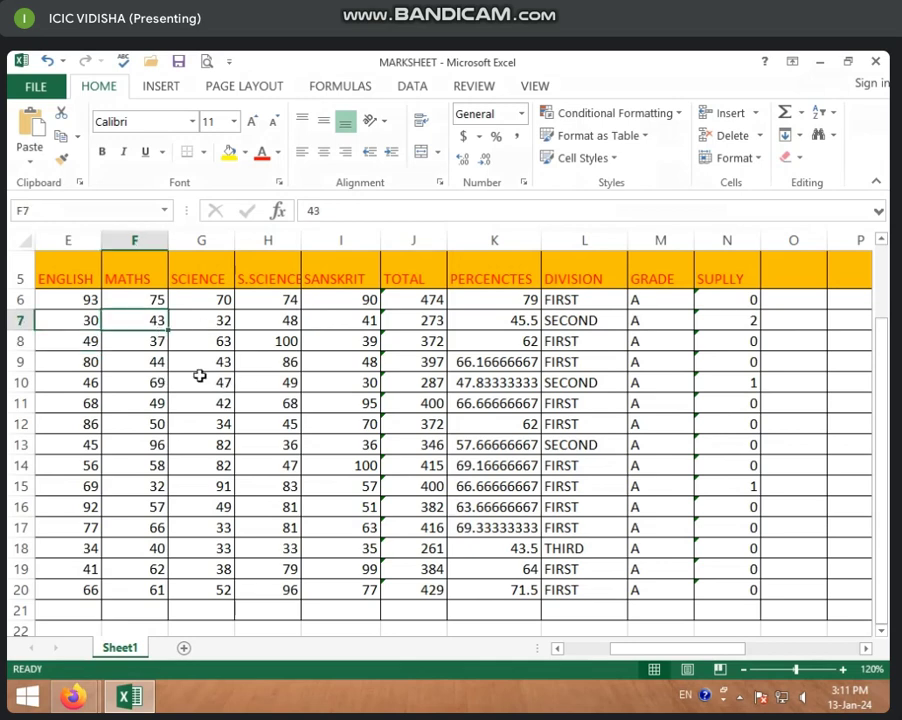
type("5")
key("BackSpace")
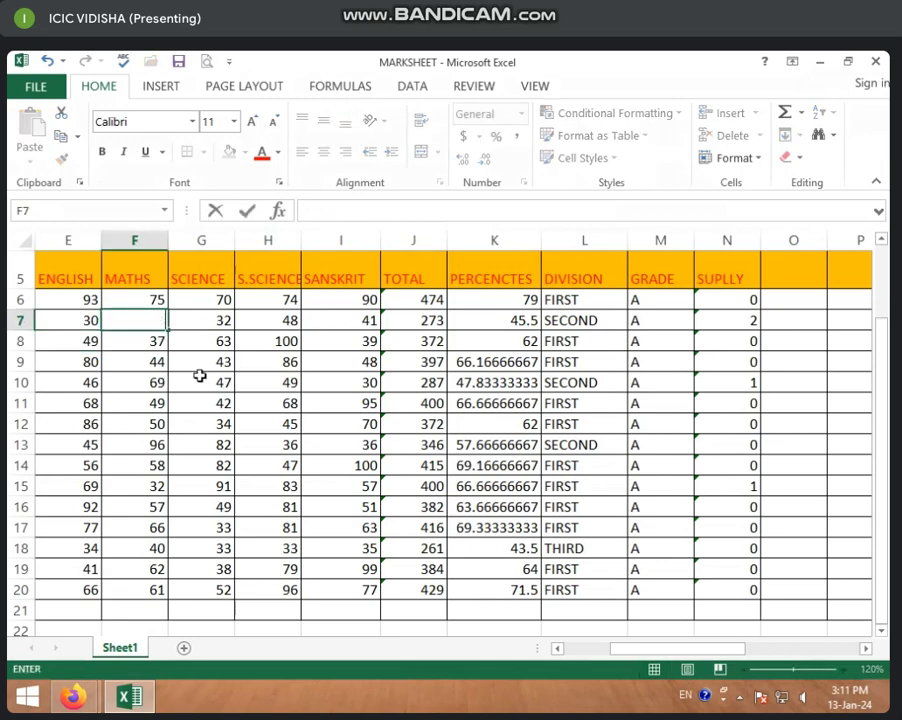
type("29")
key("Return")
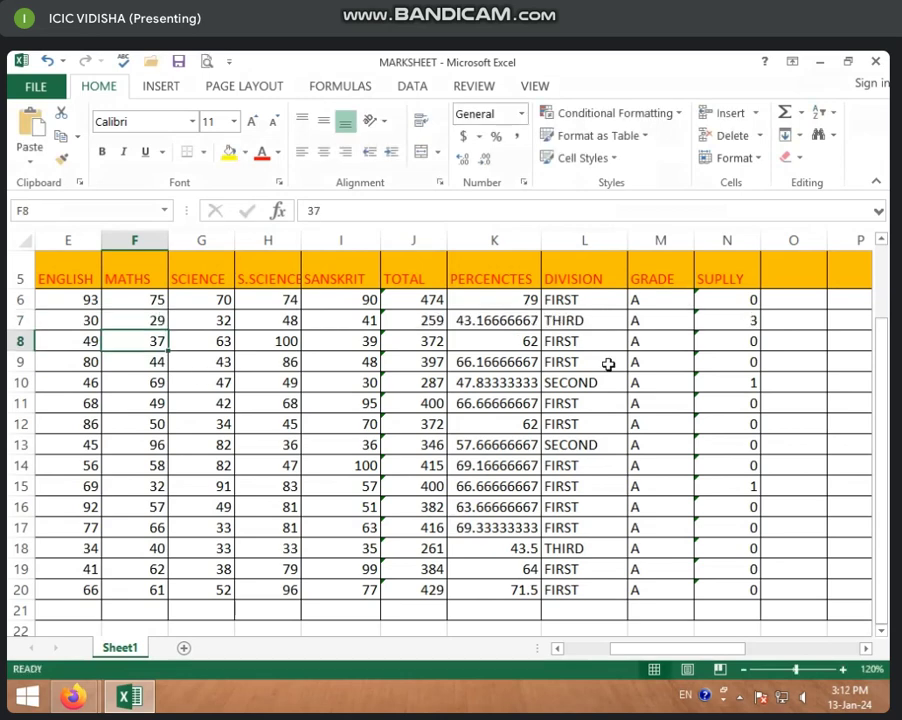
Compare the marks of the first two students with their SUPLLY results in N6 and N7.
left_click(135, 382)
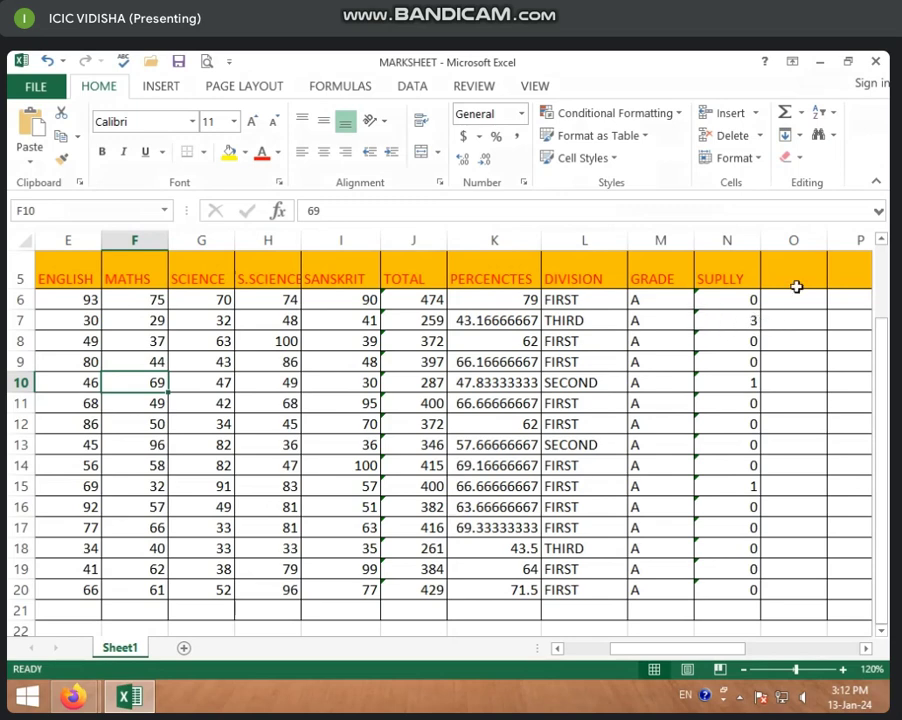
left_click(736, 296)
left_click(80, 309)
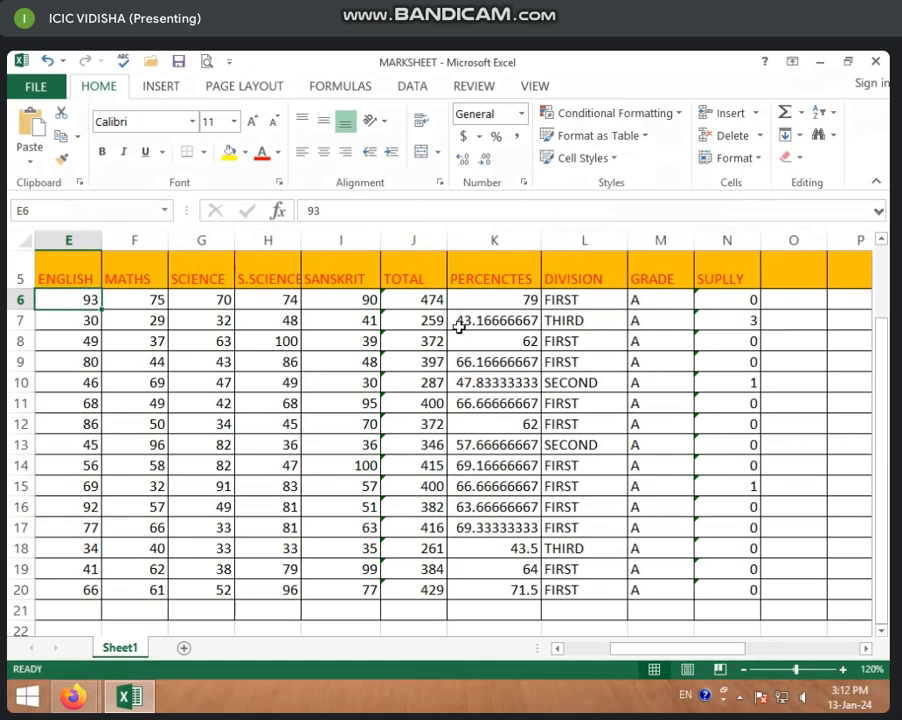
left_click(367, 327)
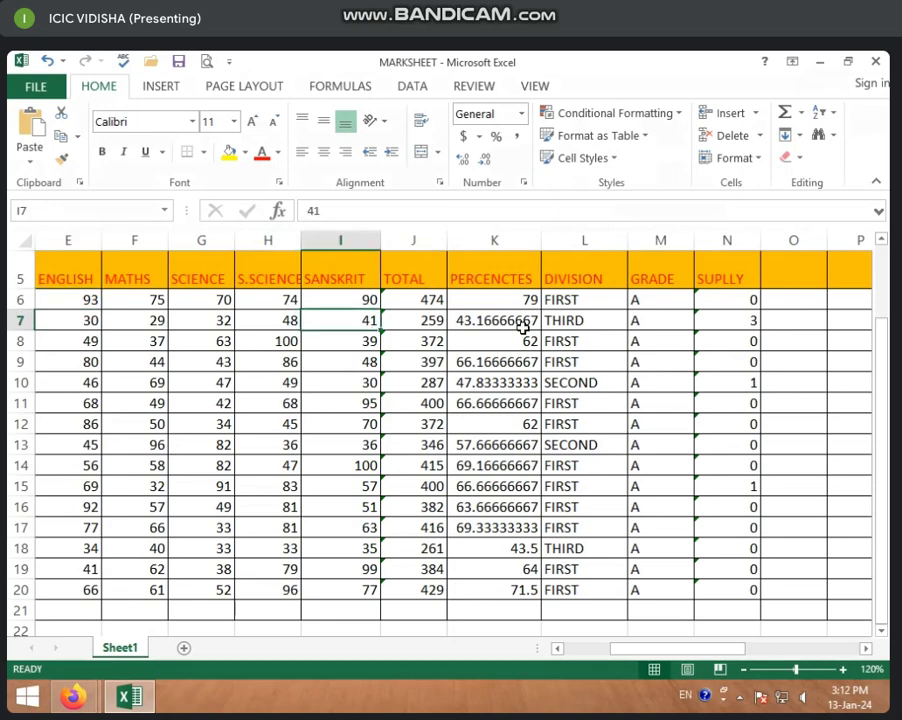
left_click(745, 324)
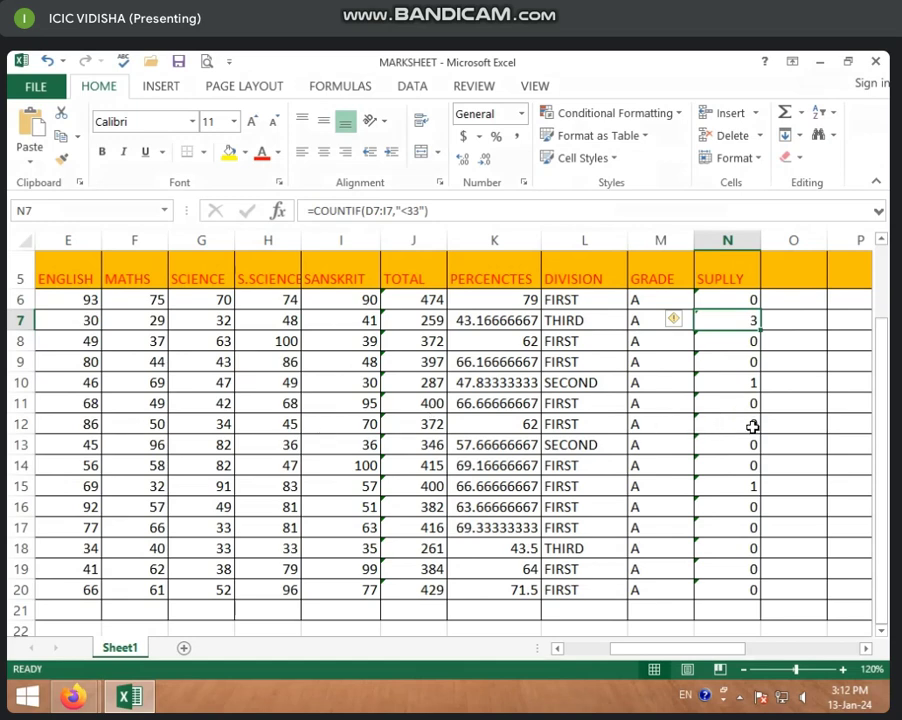
Set the SCIENCE mark in G12 to 32 to test the SUPLLY formula for that student.
left_click(359, 426)
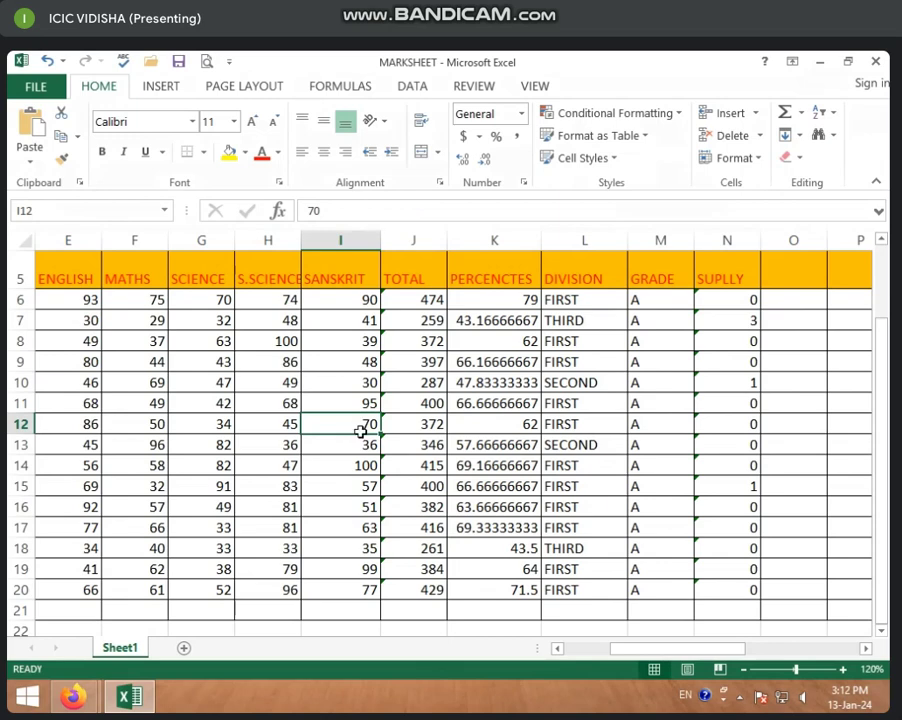
left_click(218, 428)
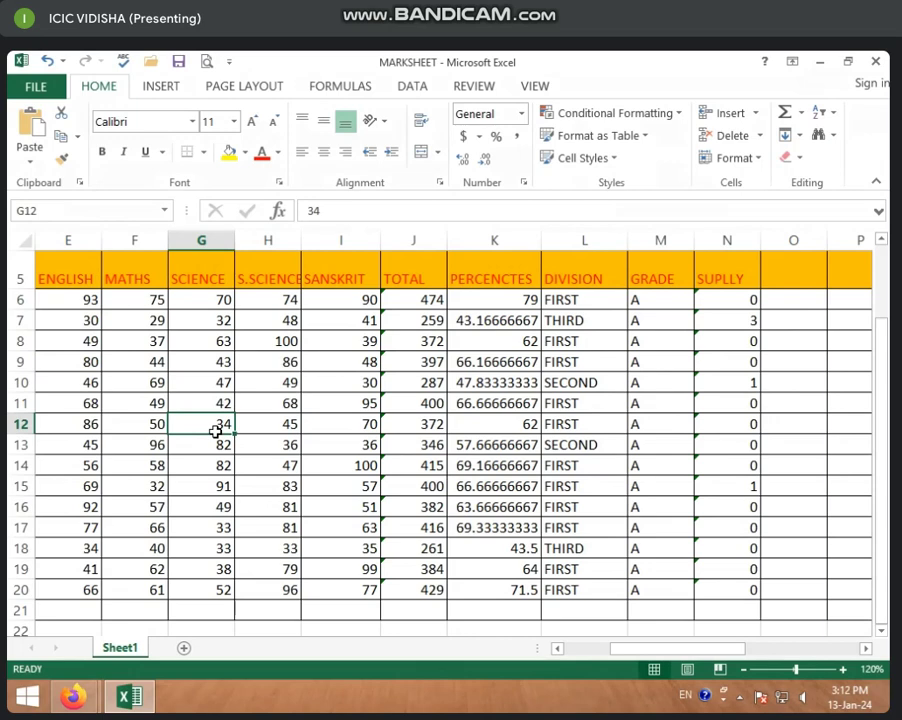
type("32")
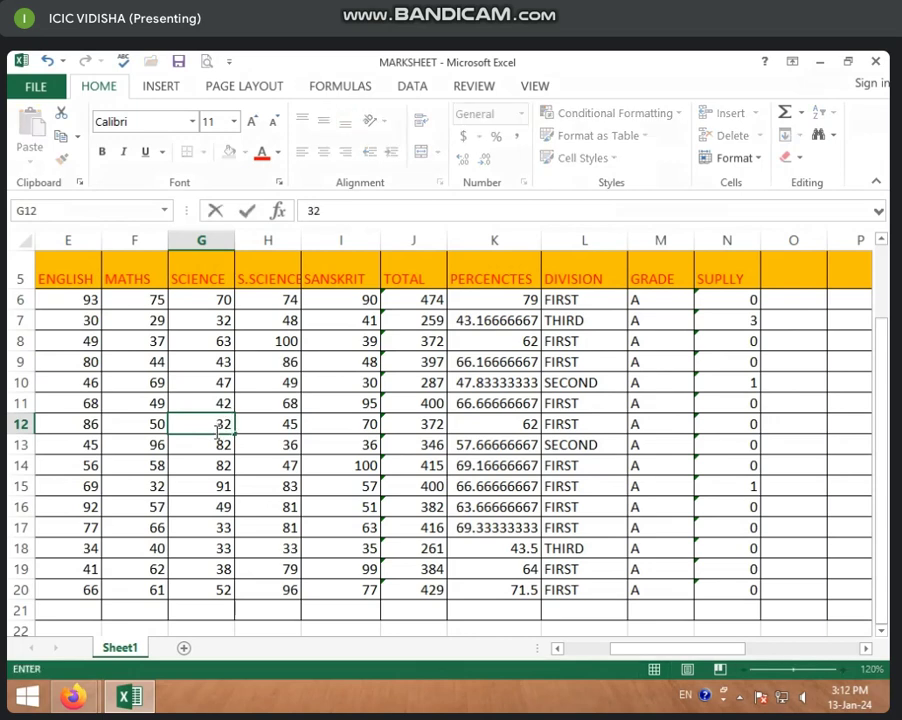
key("Return")
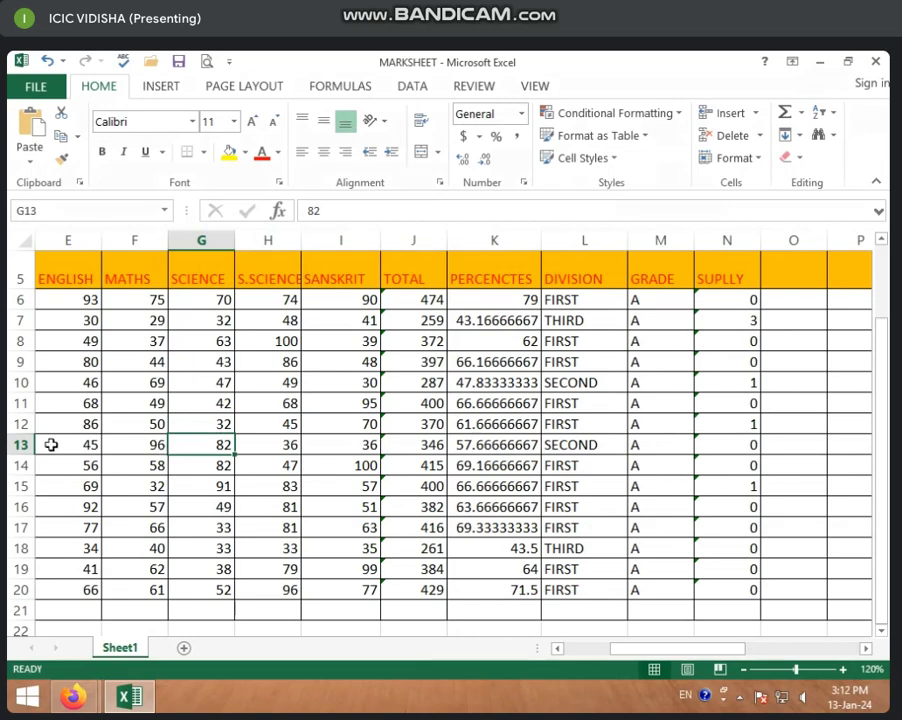
left_click(196, 427)
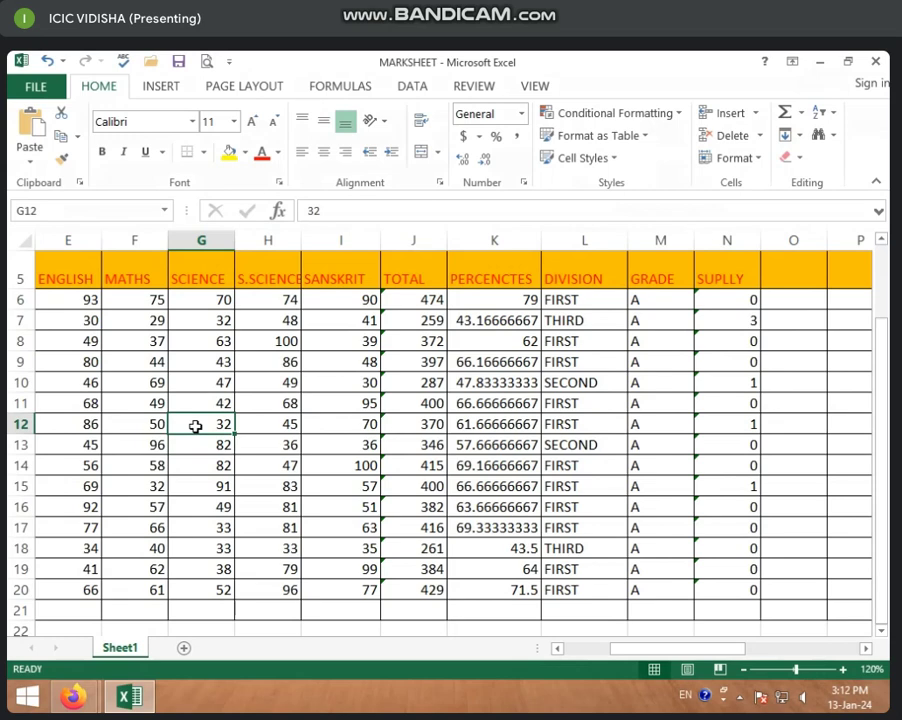
left_click(268, 429)
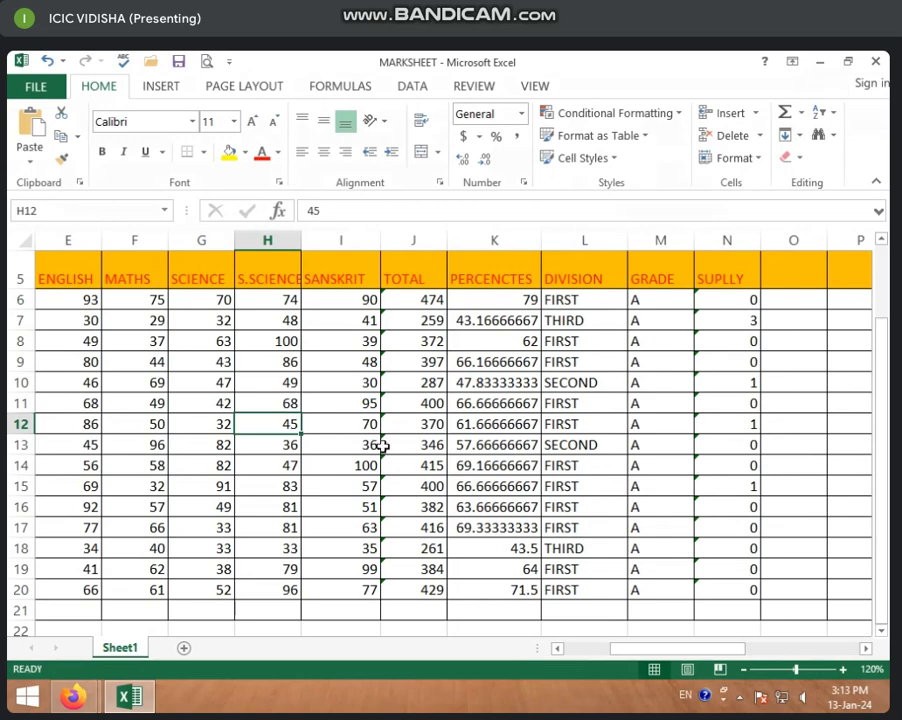
Clear all the COUNTIF formulas under the SUPLLY heading, cells N6:N21.
left_click(752, 404)
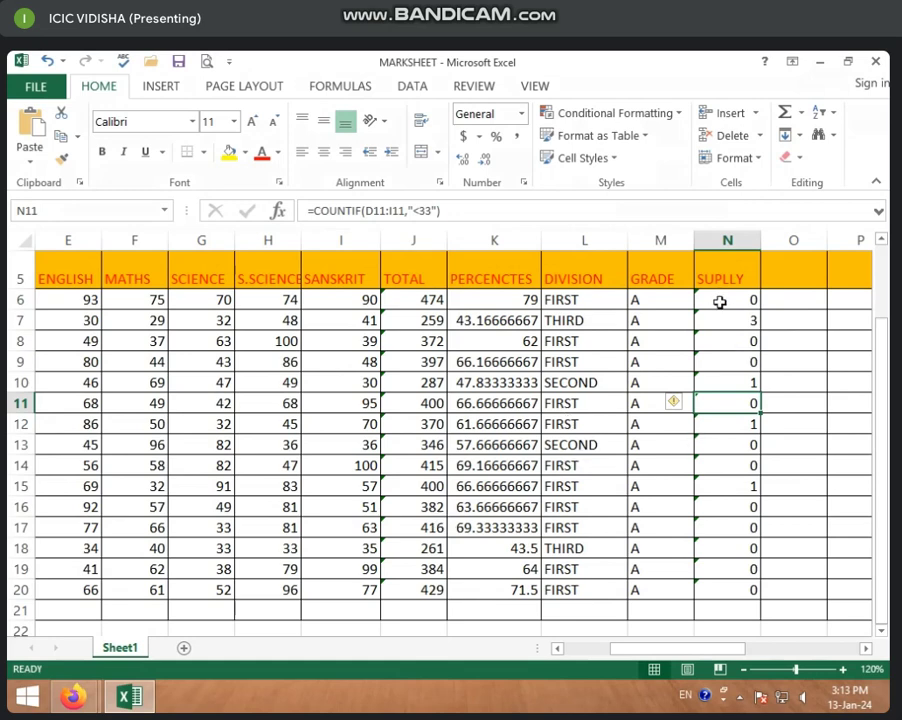
left_click_drag(719, 302, 740, 606)
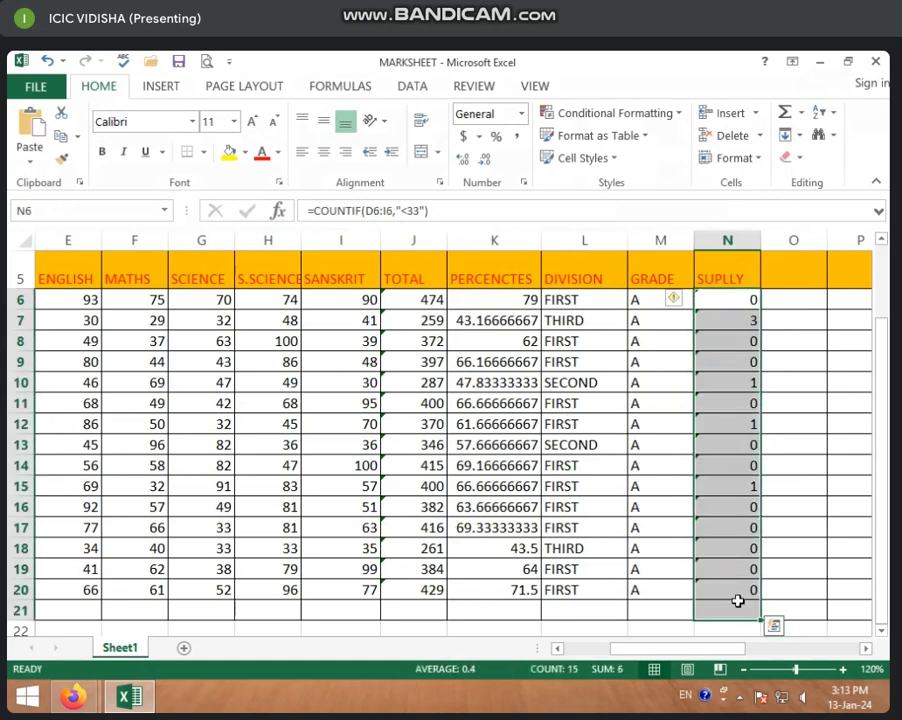
key("Delete")
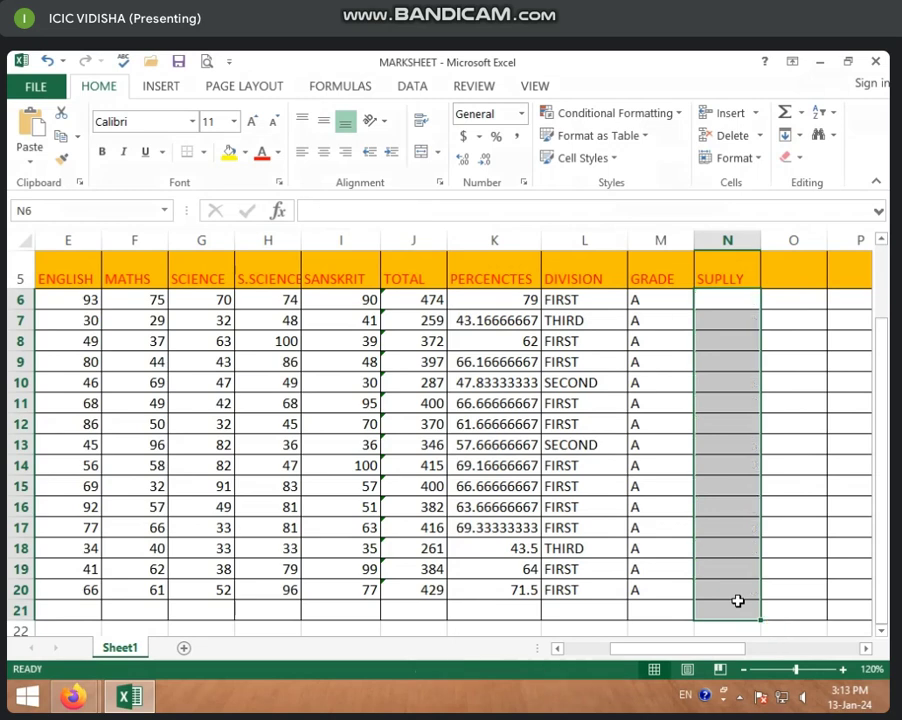
Start a new COUNTIF formula in N6 with the first student's marks, D6:I6, as its range.
left_click(724, 304)
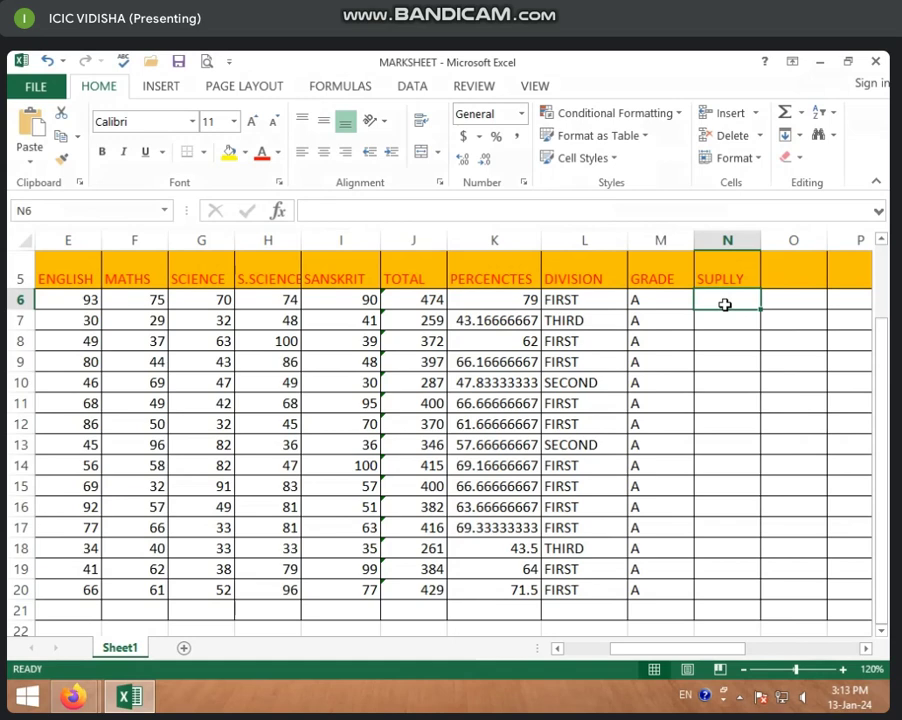
type("=C")
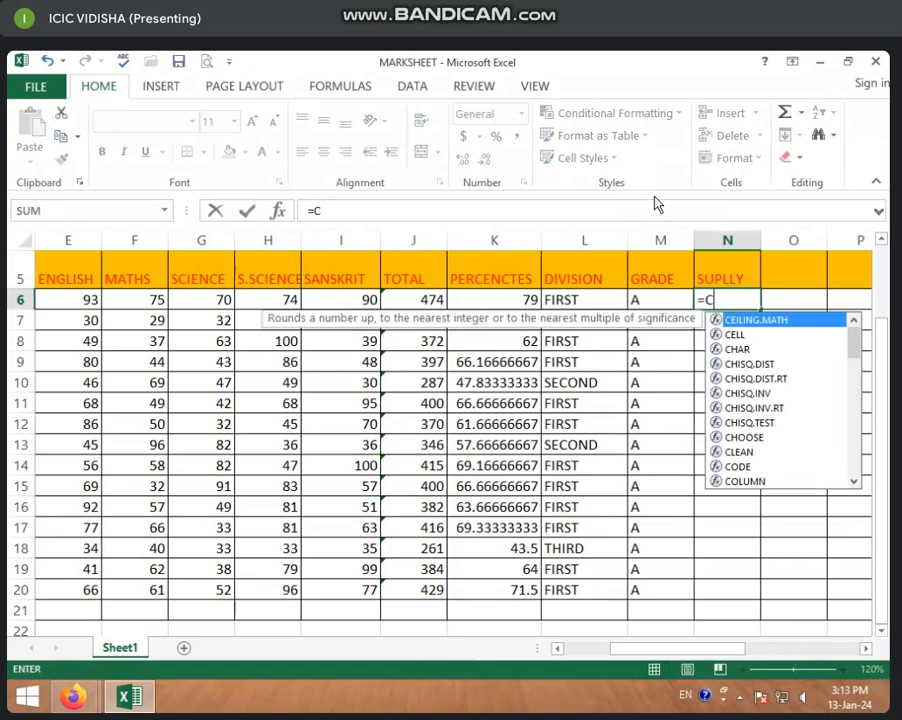
type("OUN")
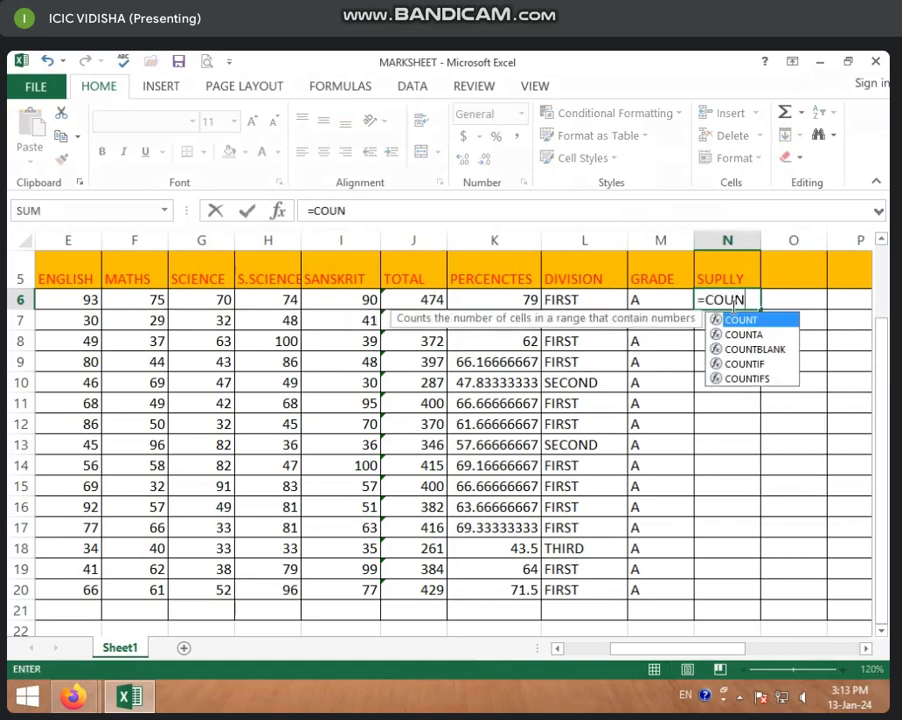
double_click(750, 365)
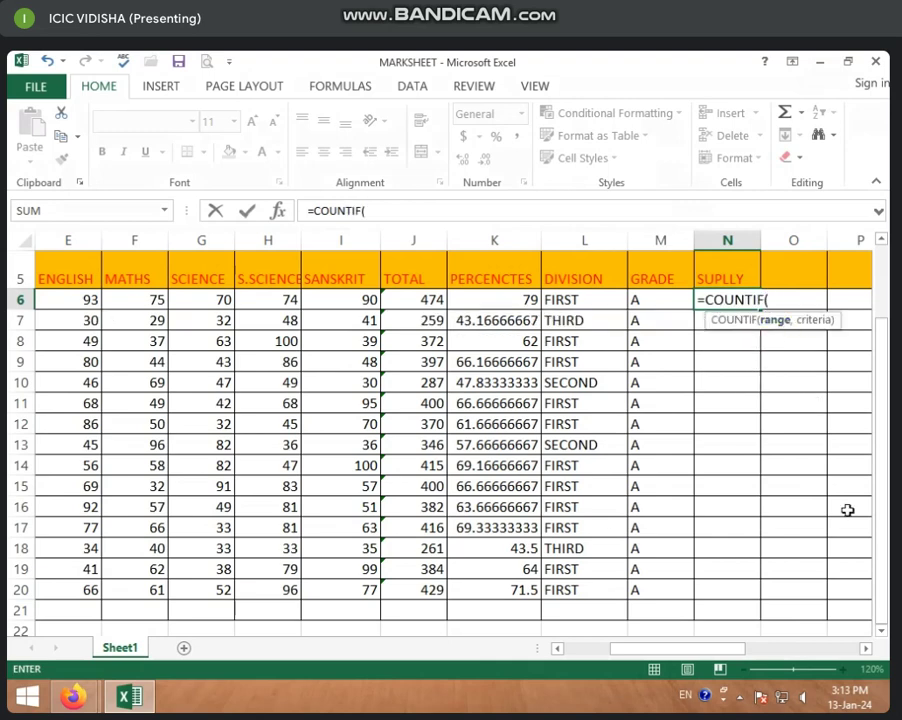
left_click_drag(650, 658, 618, 655)
left_click_drag(178, 297, 482, 290)
left_click_drag(580, 289, 574, 298)
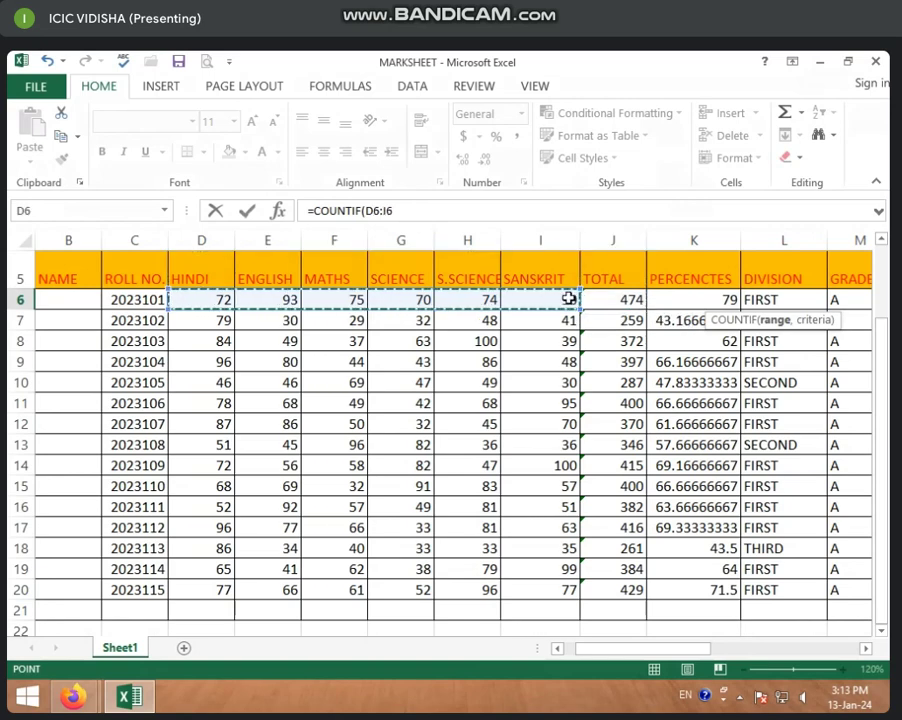
Add the criterion "<33" to complete the formula in N6 as =COUNTIF(D6:I6,"<33").
left_click(402, 210)
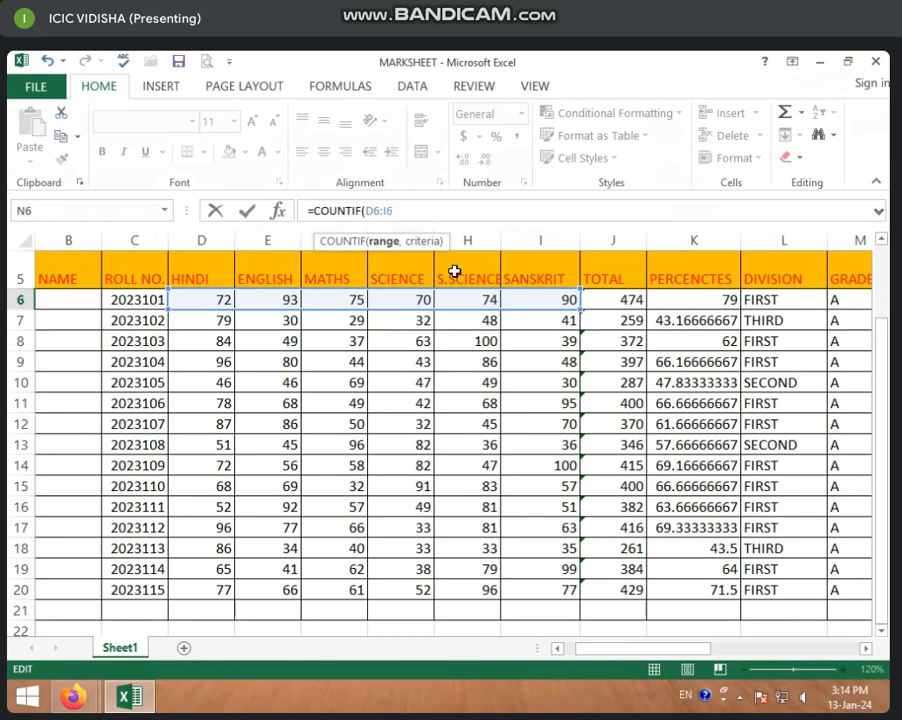
type(",")
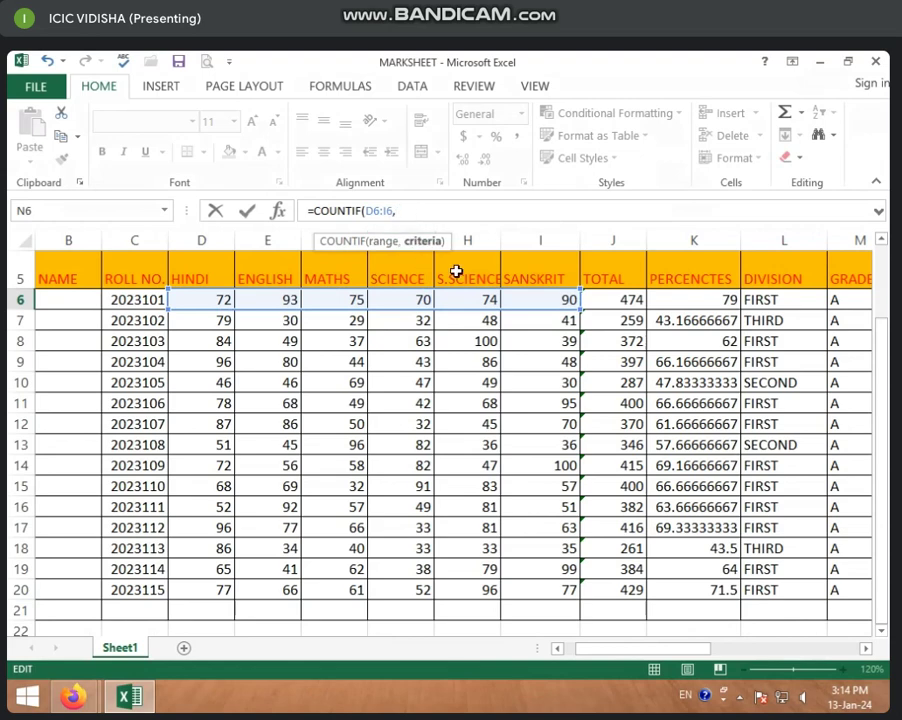
type("\"<33")
type("\")")
key("Return")
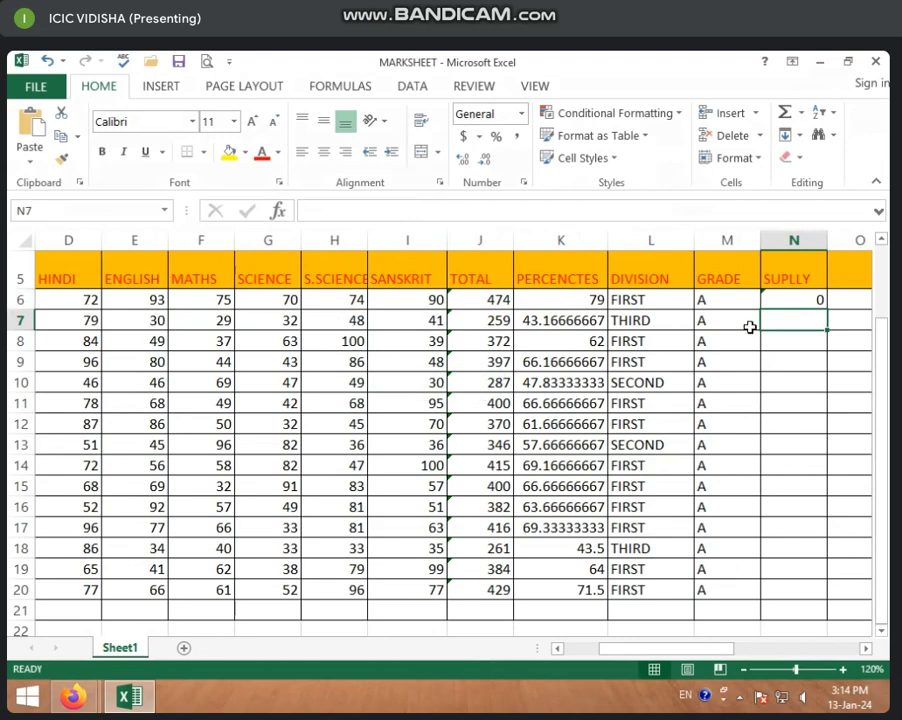
left_click(785, 300)
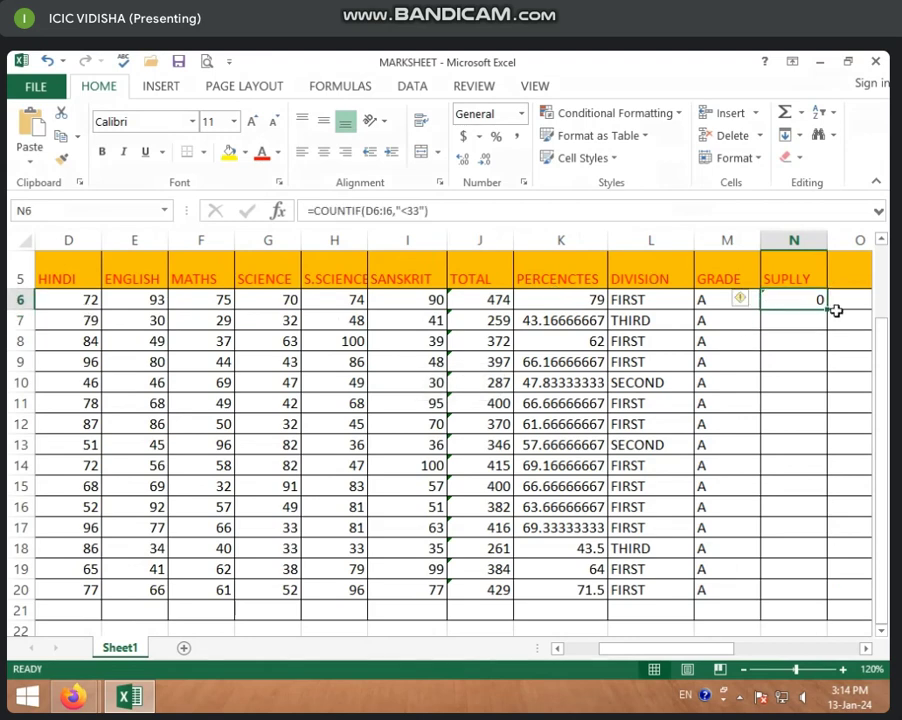
Fill the COUNTIF formula from N6 down the SUPLLY column to N20 and check the copied formula in N7.
double_click(828, 311)
left_click(831, 321)
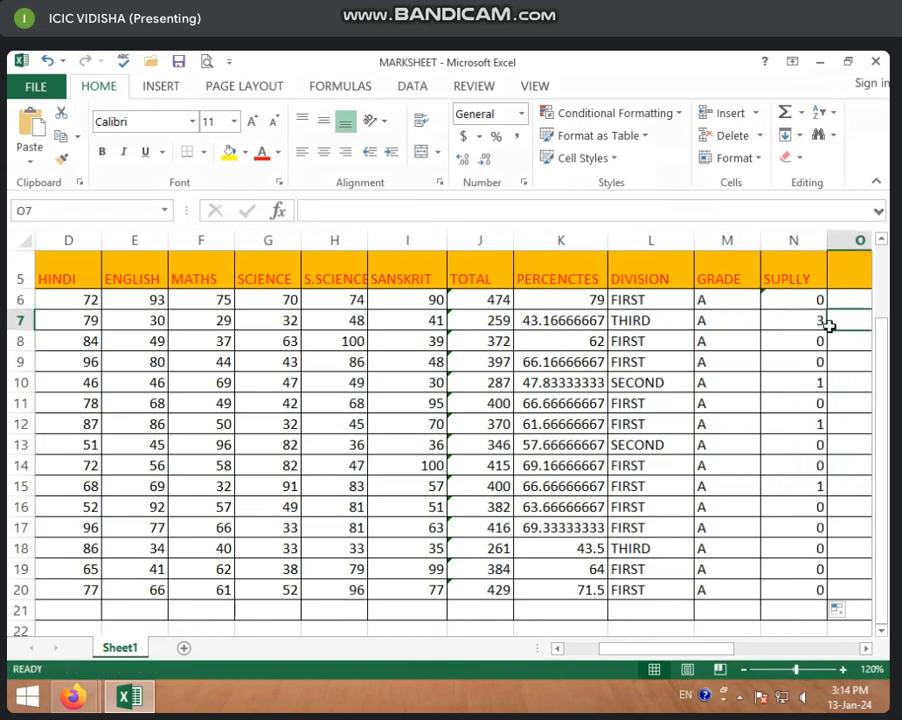
left_click(790, 322)
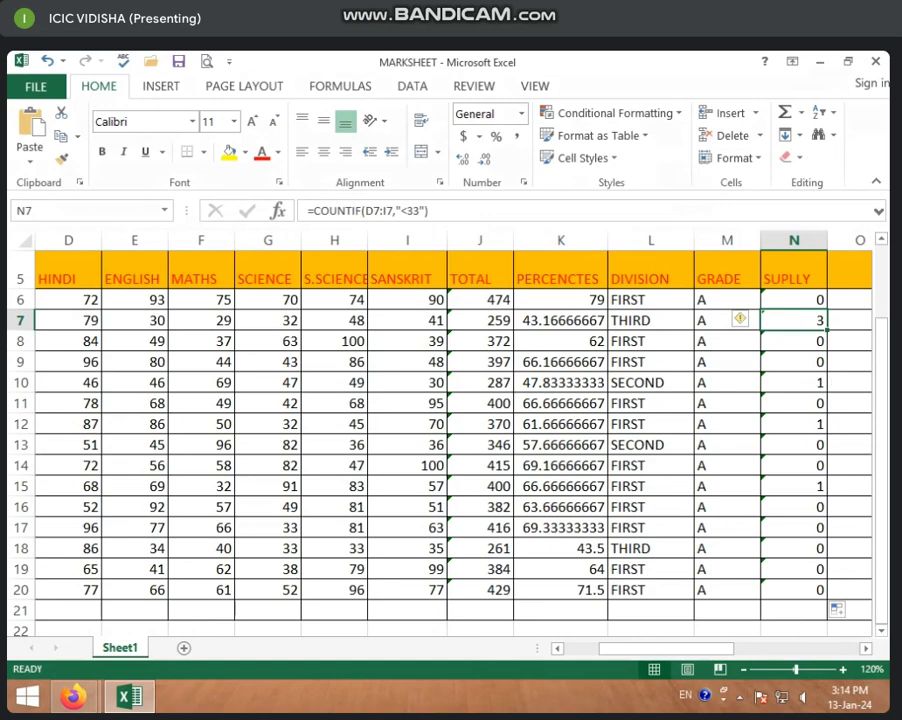
Add the heading RESULT in cell O5, next to the SUPLLY heading.
left_click(858, 305)
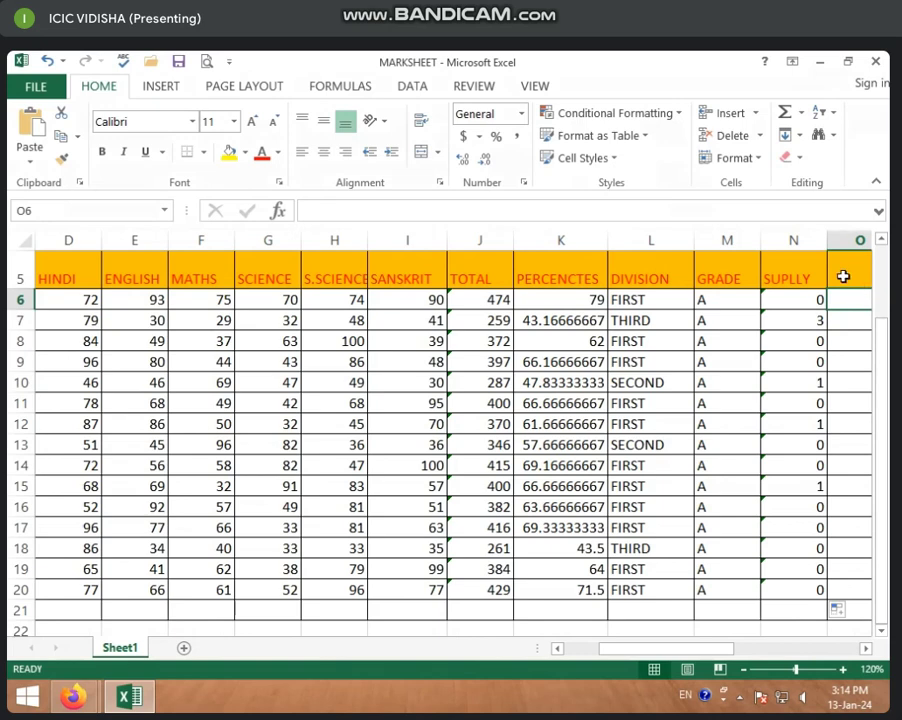
left_click(850, 278)
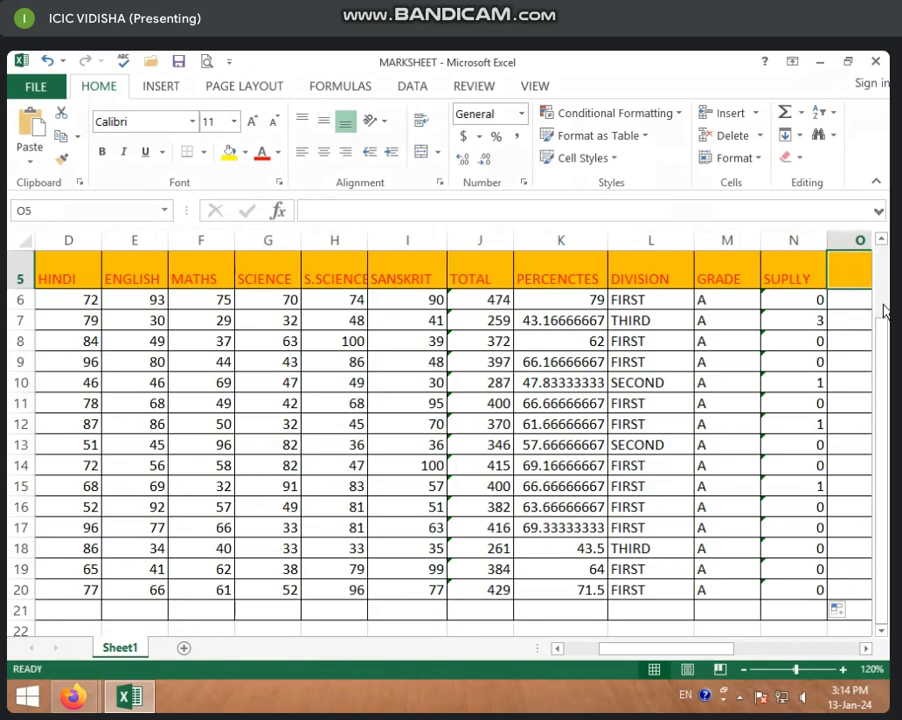
left_click(860, 300)
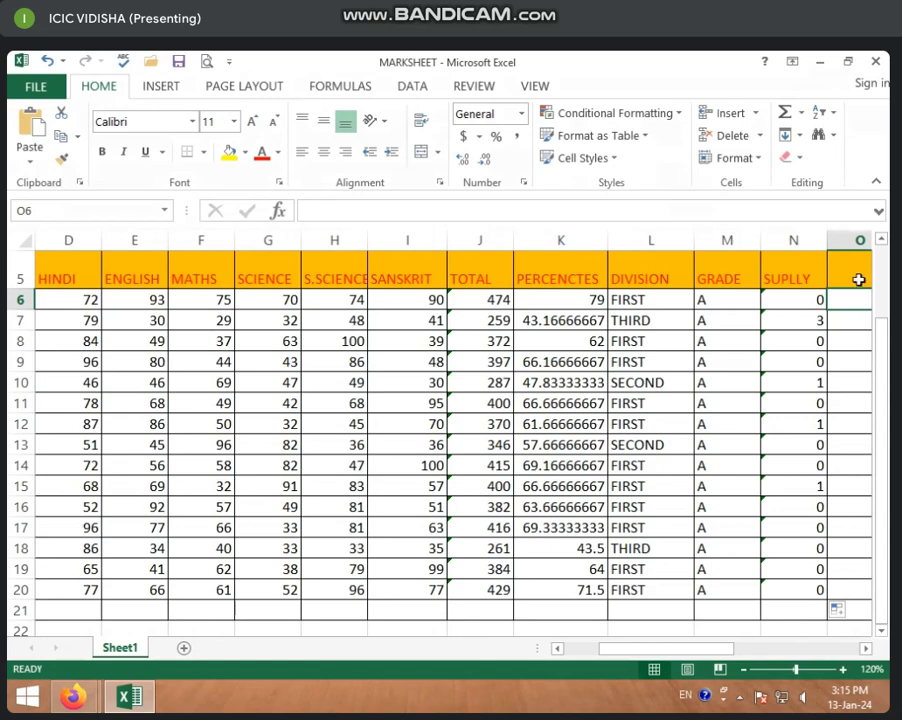
left_click(861, 280)
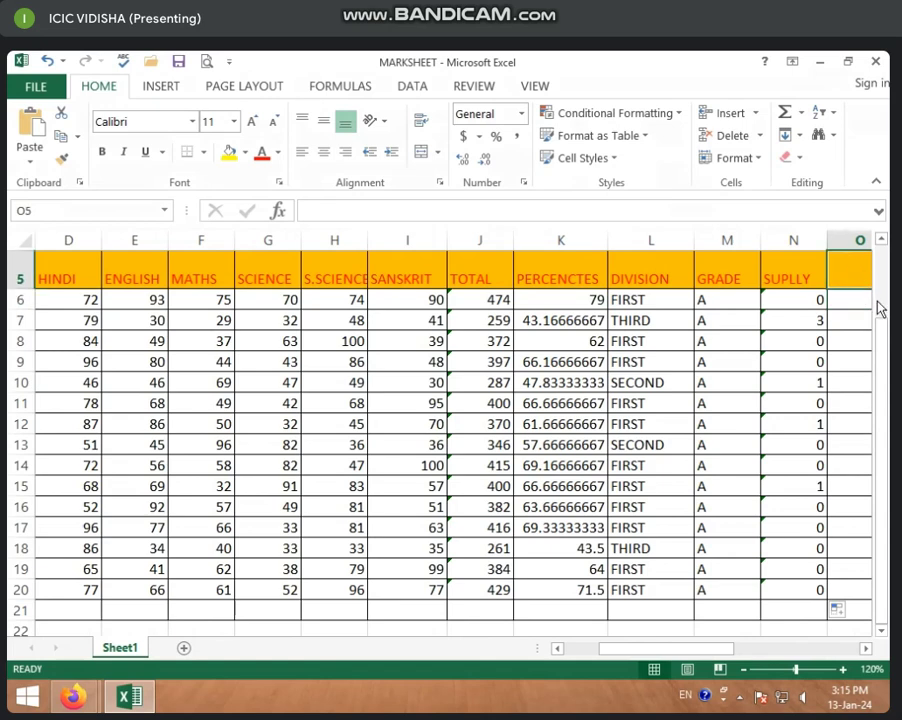
type("RESUL")
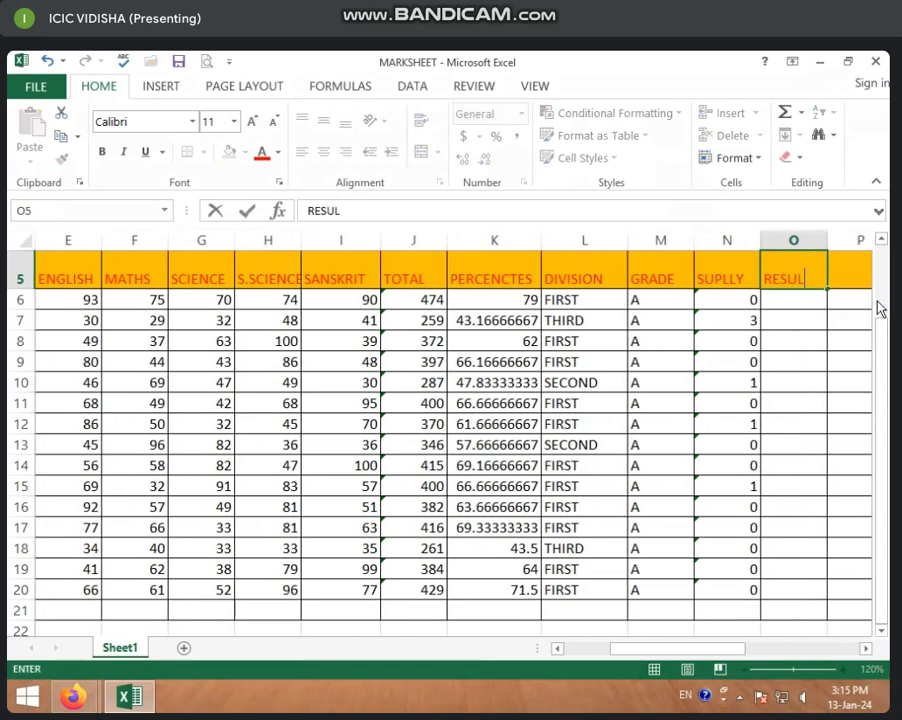
type("T")
left_click(776, 296)
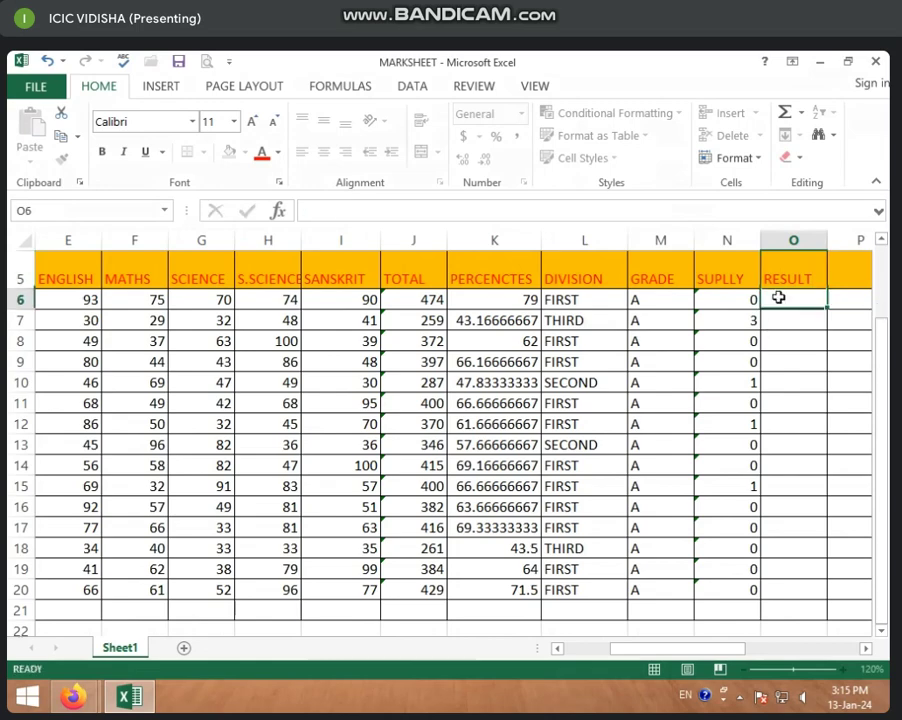
Start an IF formula in O6 under RESULT with N6=0 as its logical test.
left_click(843, 669)
left_click(843, 669)
scroll(763, 587, "up", 2)
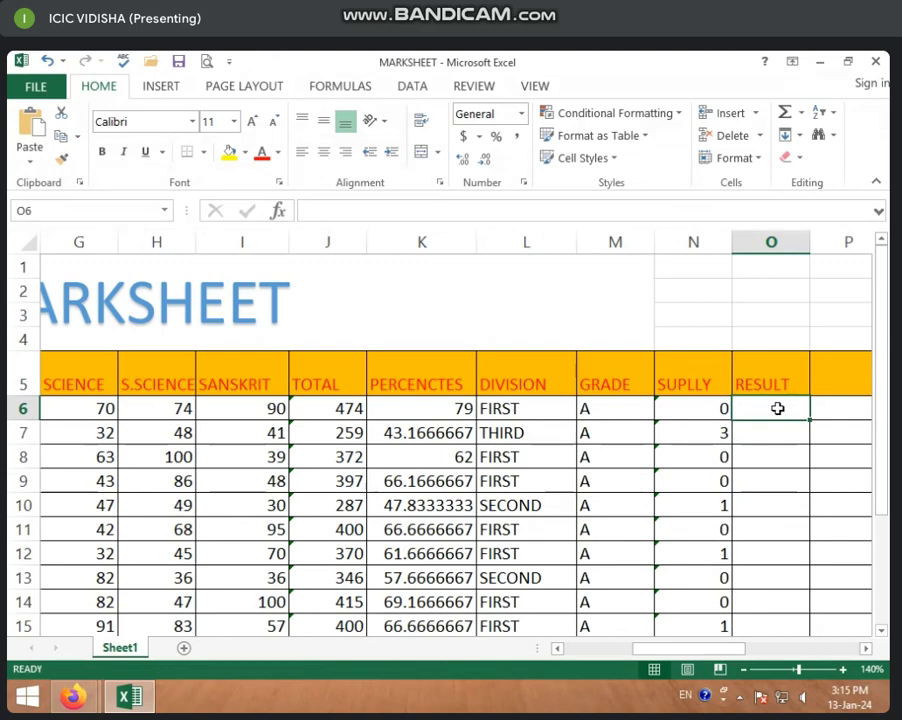
type("=IF")
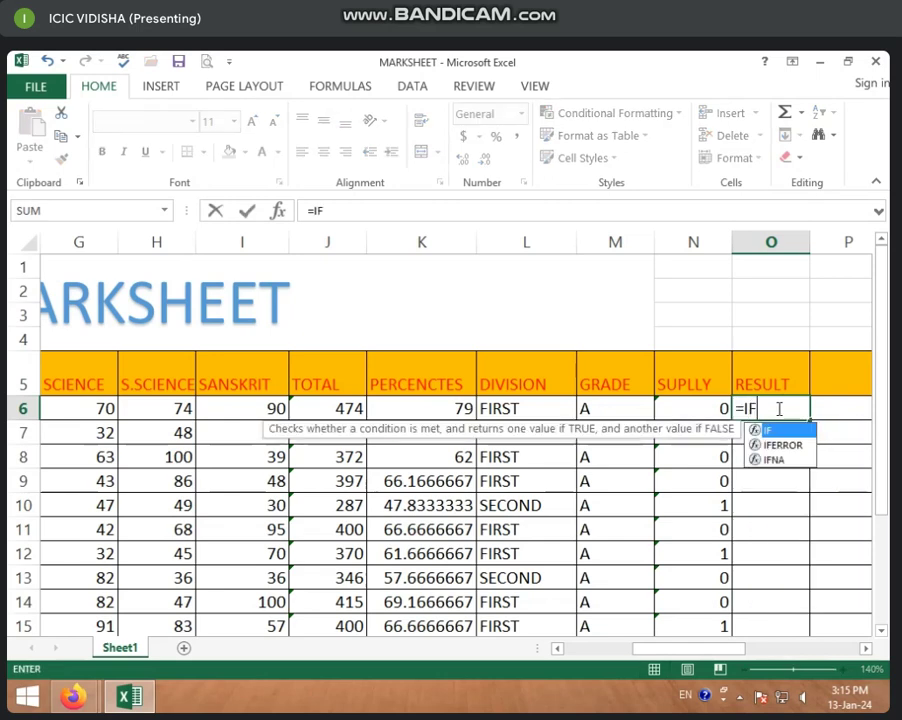
type("(")
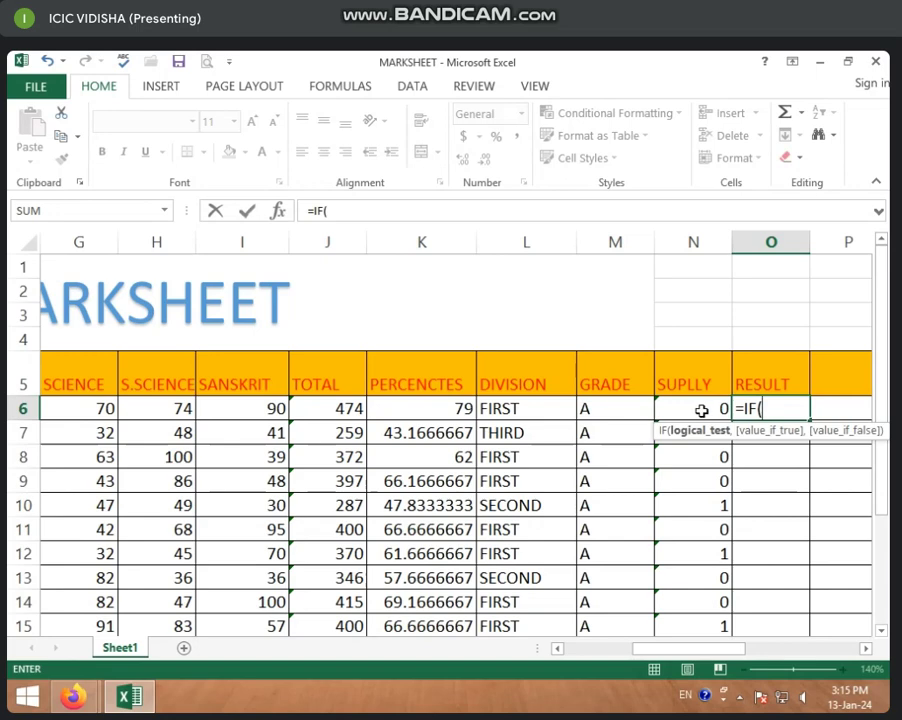
left_click(702, 410)
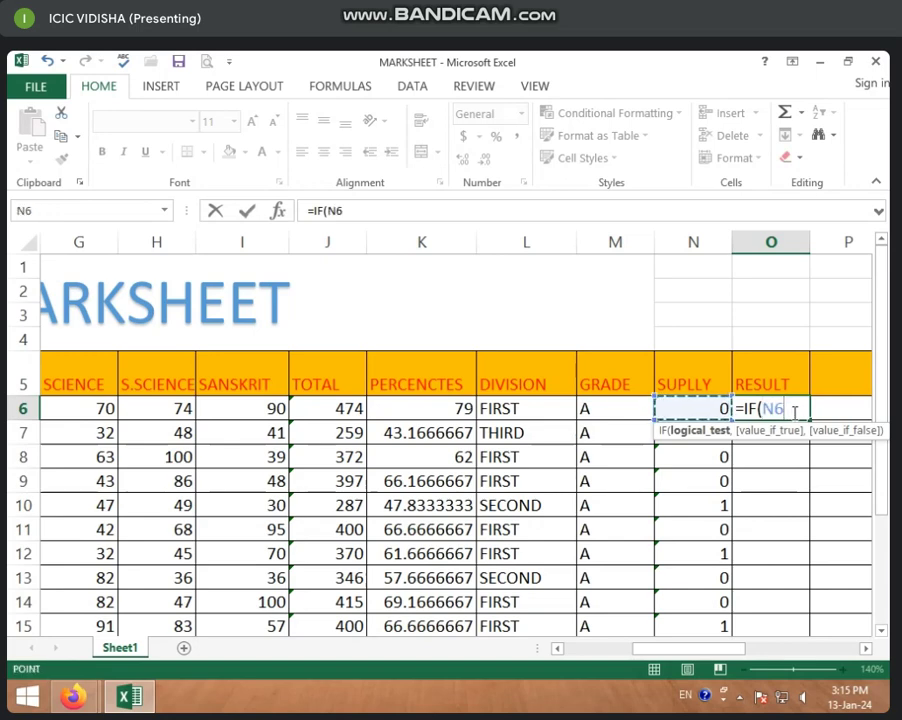
type("=")
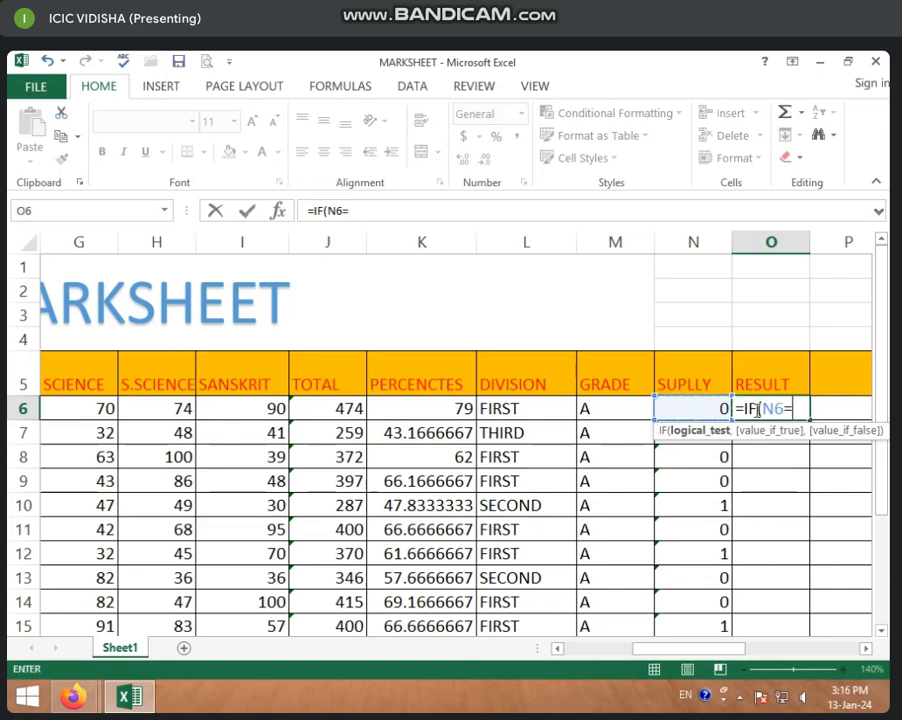
type("0")
type(".")
type("\"")
key("BackSpace")
key("BackSpace")
key("BackSpace")
type("0,")
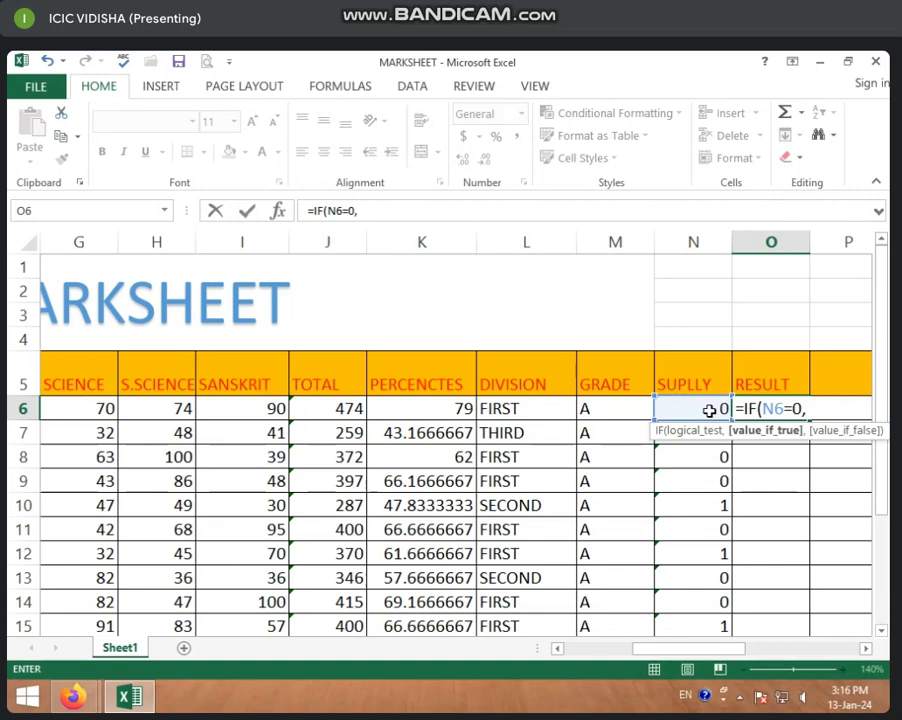
Add "PASS" as the value if true in O6's formula and begin a nested IF that tests N6.
type("\"PASS")
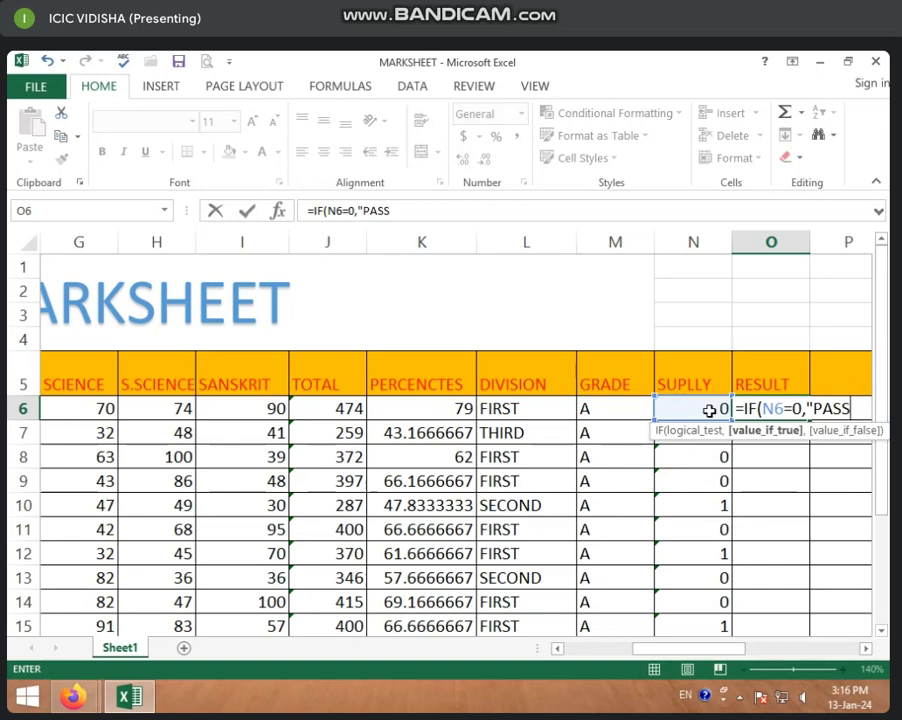
type("\",")
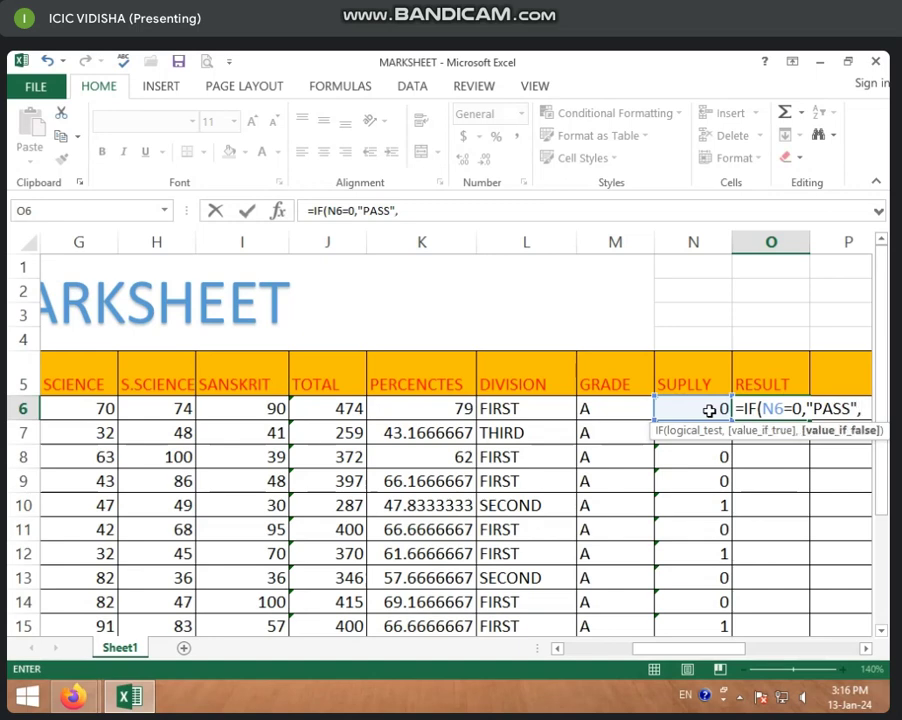
type("IF")
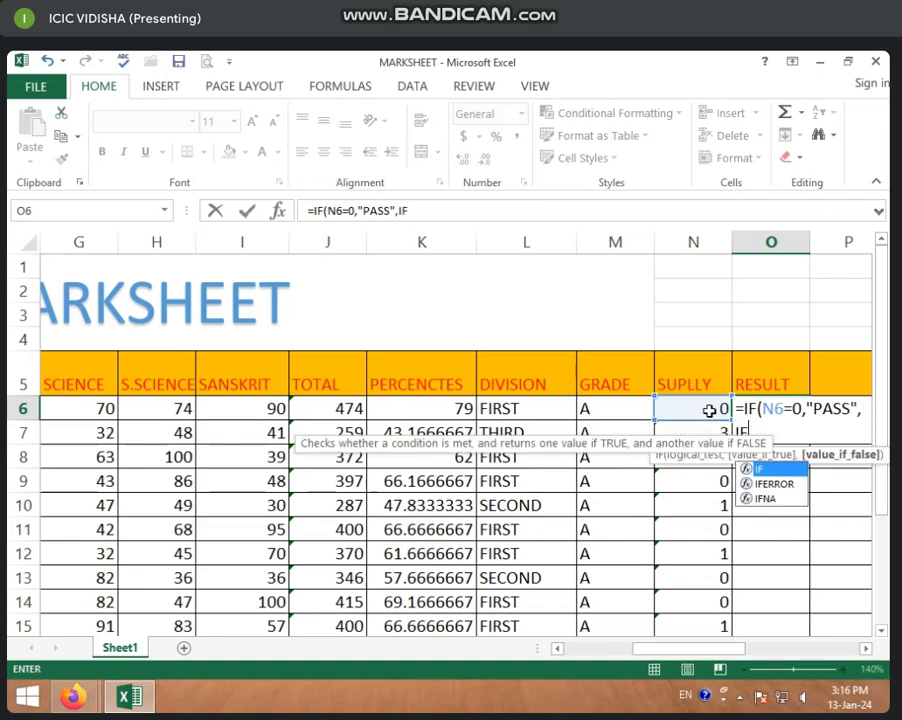
type("(")
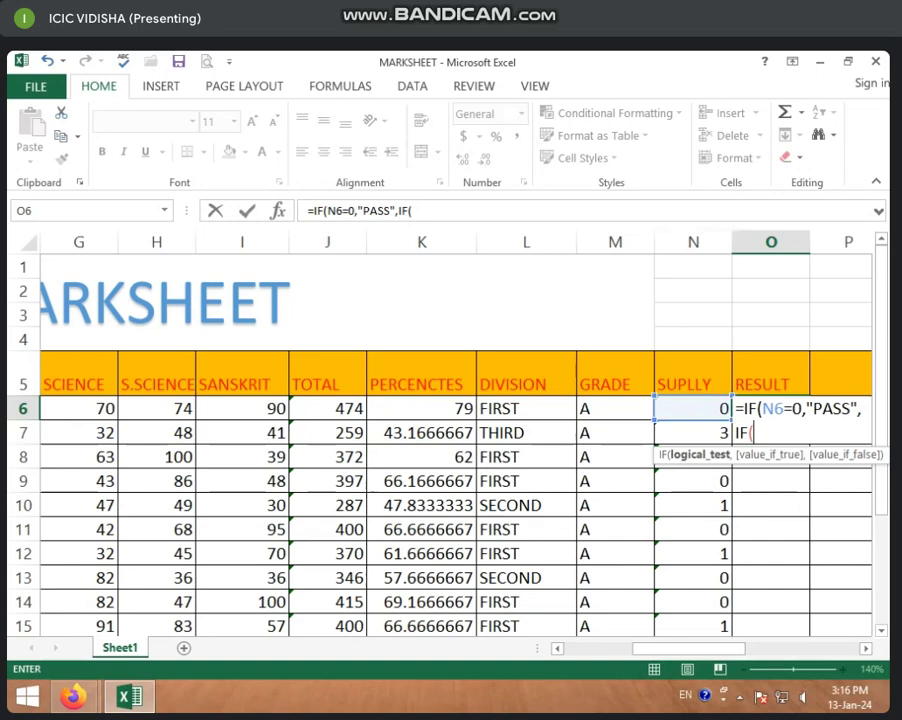
type("N6")
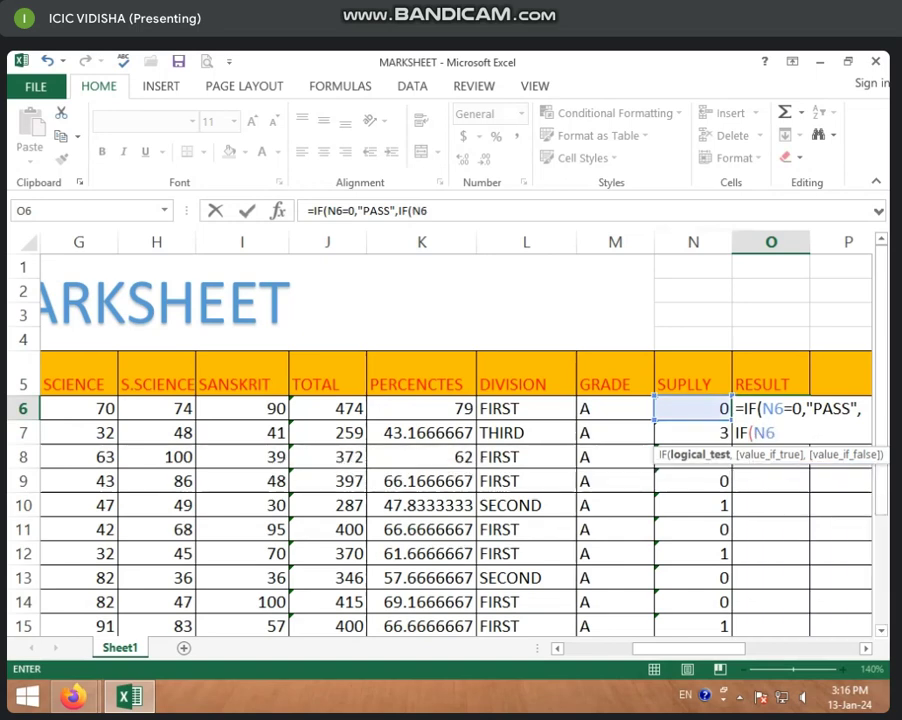